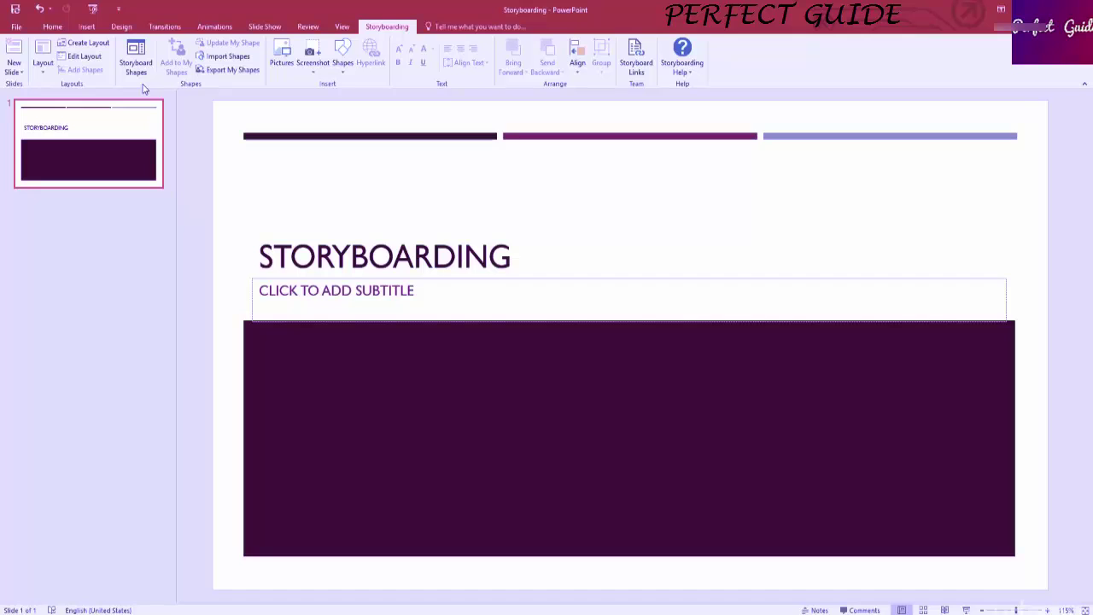
Step: Open the Storyboard Shapes pane from the Storyboarding tab
left_click(142, 70)
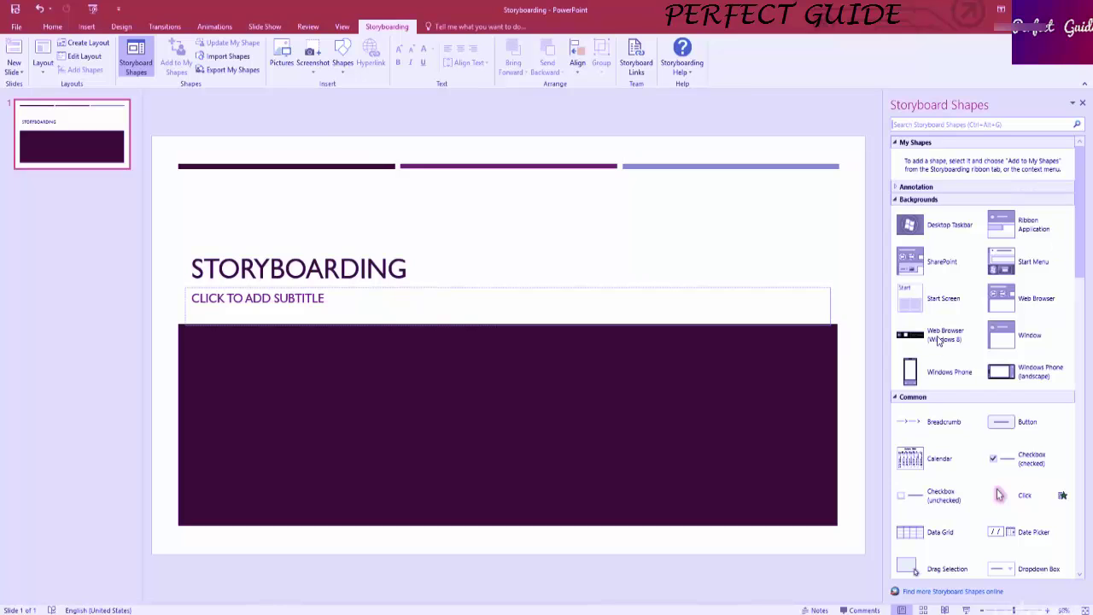
Step: Browse the Backgrounds and Common shapes, then start dragging the portrait Windows Phone frame onto the slide
scroll(981, 342, "down", 1)
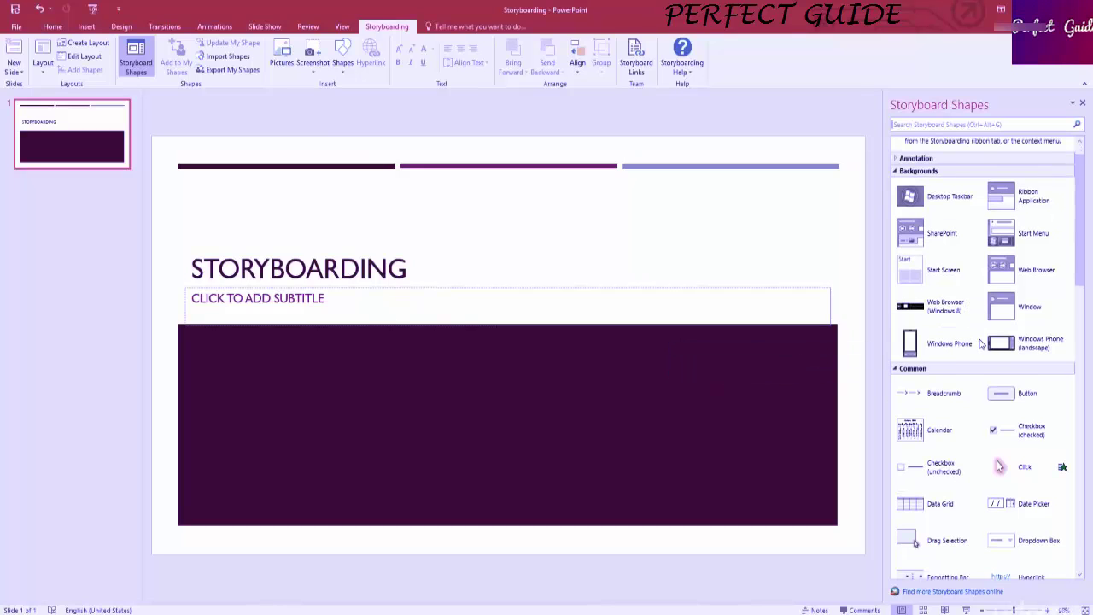
scroll(980, 343, "down", 1)
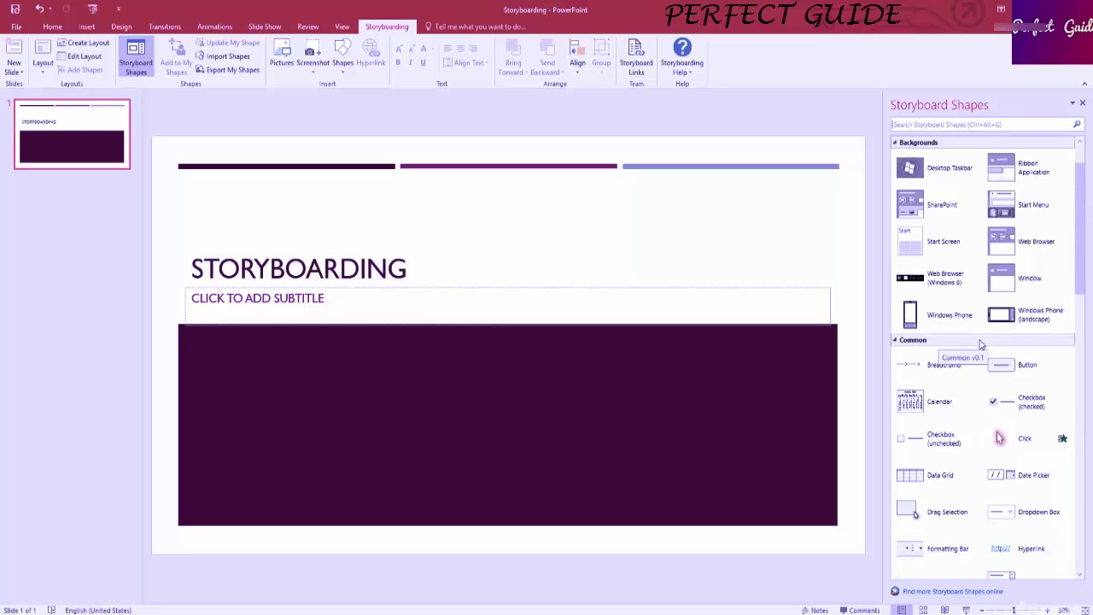
scroll(981, 342, "down", 1)
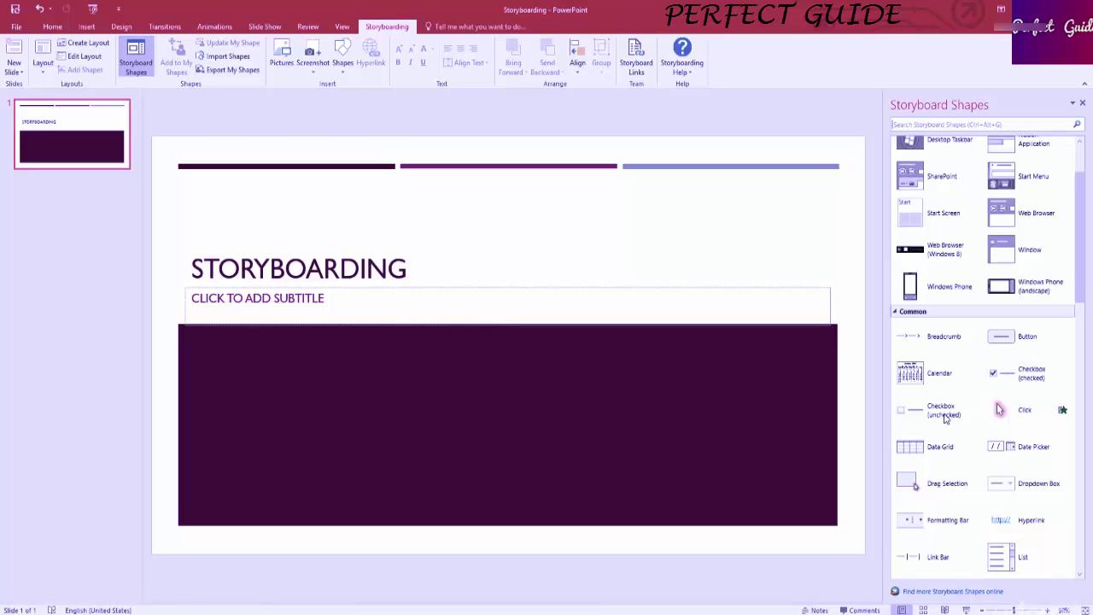
scroll(944, 387, "up", 1)
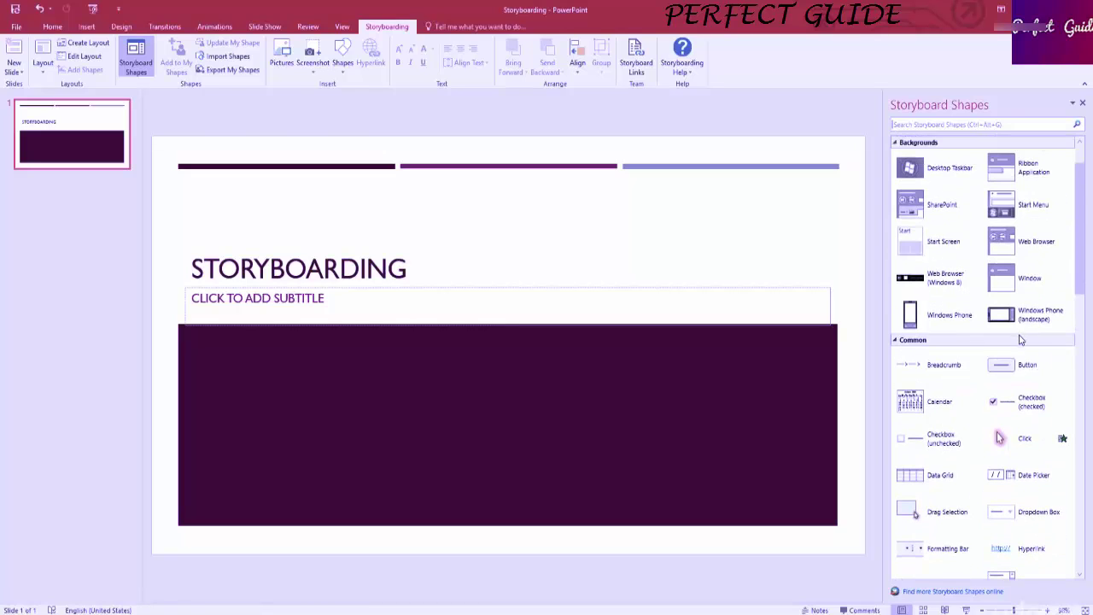
scroll(982, 359, "down", 3)
scroll(948, 282, "up", 5)
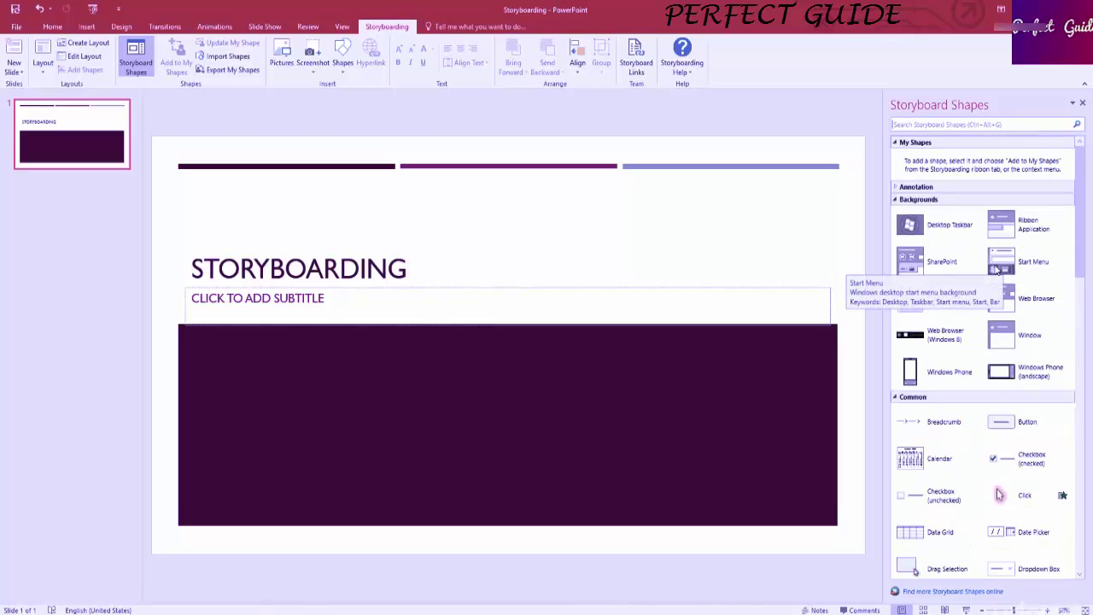
left_click_drag(903, 371, 623, 257)
Step: Drop the Windows Phone frame on the slide and add a 'text' Dropdown Box to its screen
left_click_drag(542, 243, 661, 240)
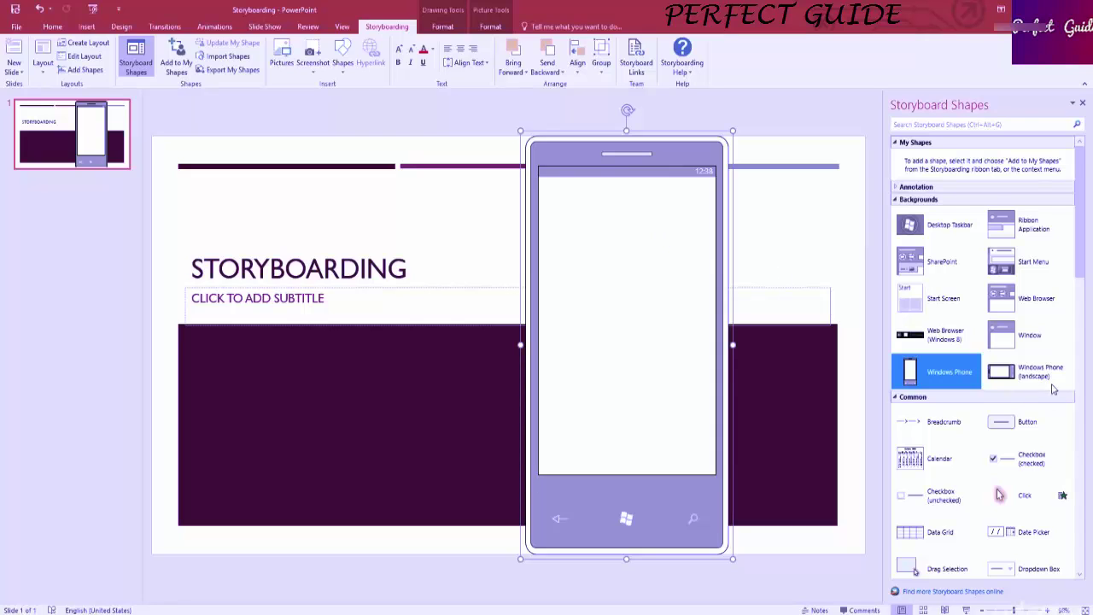
scroll(1054, 388, "down", 3)
scroll(1054, 389, "down", 3)
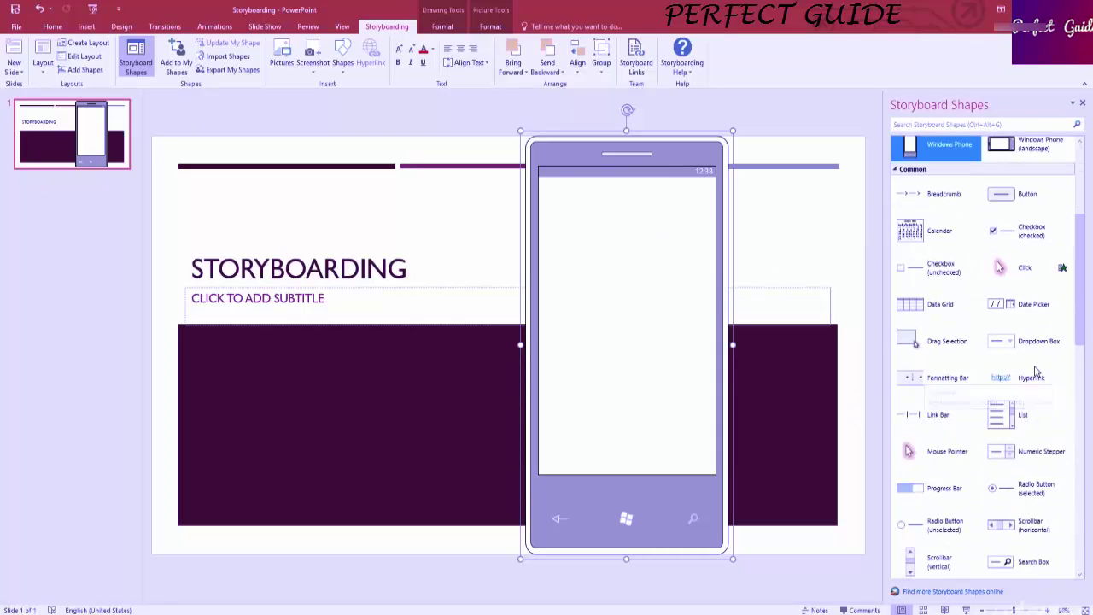
left_click_drag(1046, 344, 690, 192)
left_click(632, 291)
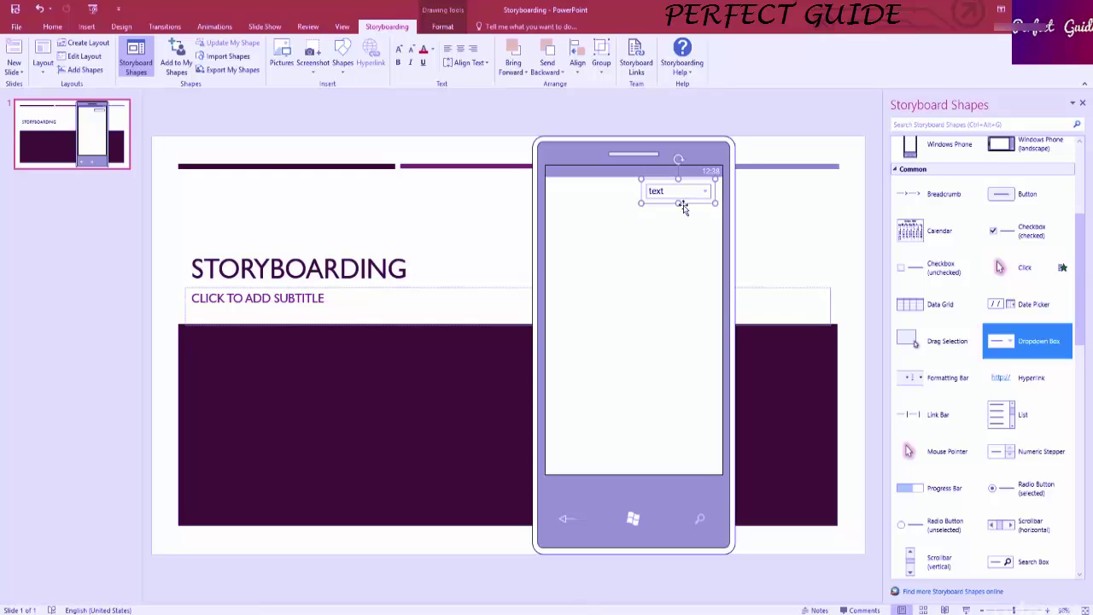
Step: Lower the dropdown, add a Hyperlink at the screen's bottom and a Mouse Pointer mid-screen
left_click_drag(692, 196, 684, 291)
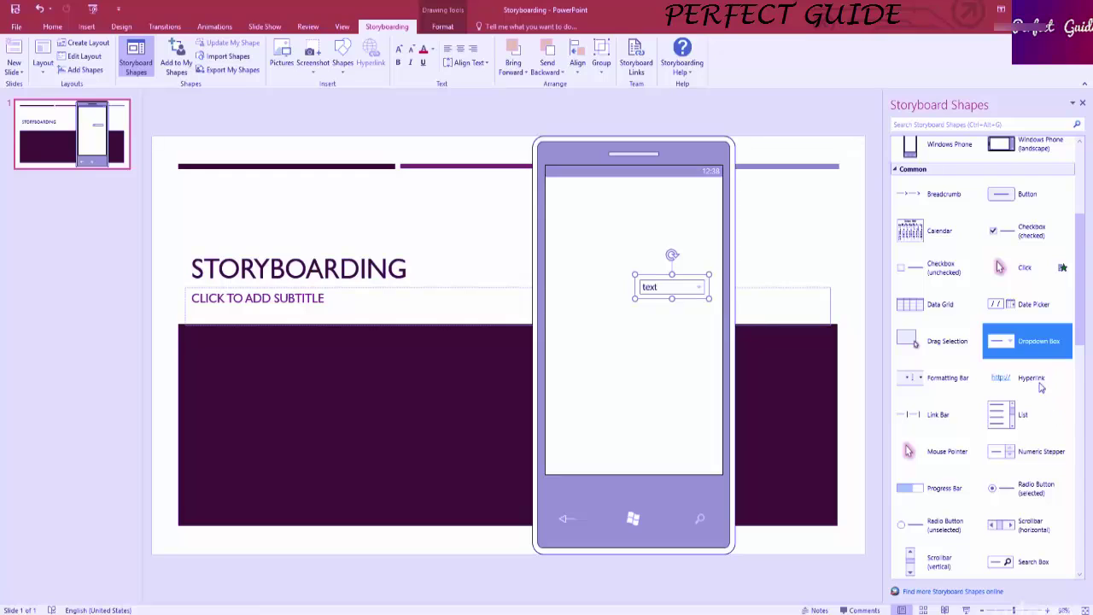
left_click_drag(1043, 384, 648, 464)
double_click(609, 428)
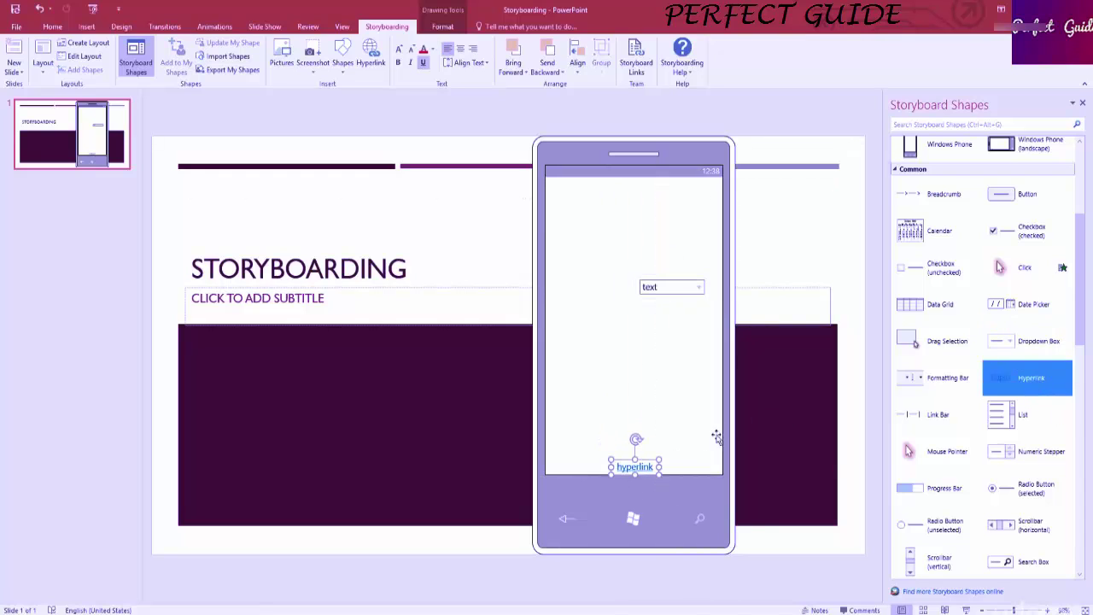
scroll(1007, 481, "down", 5)
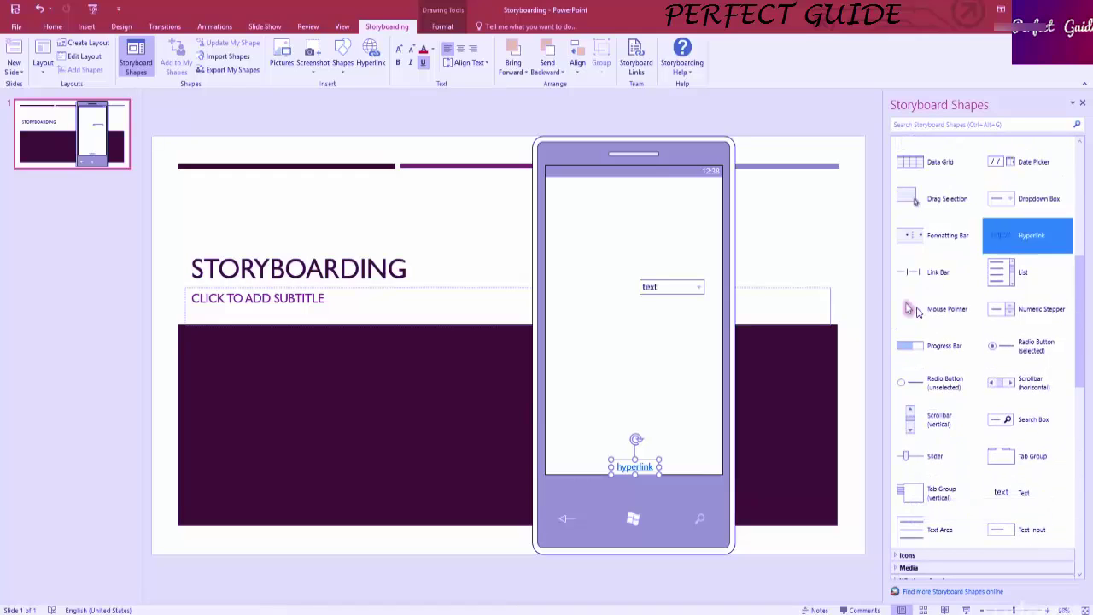
left_click_drag(956, 316, 649, 347)
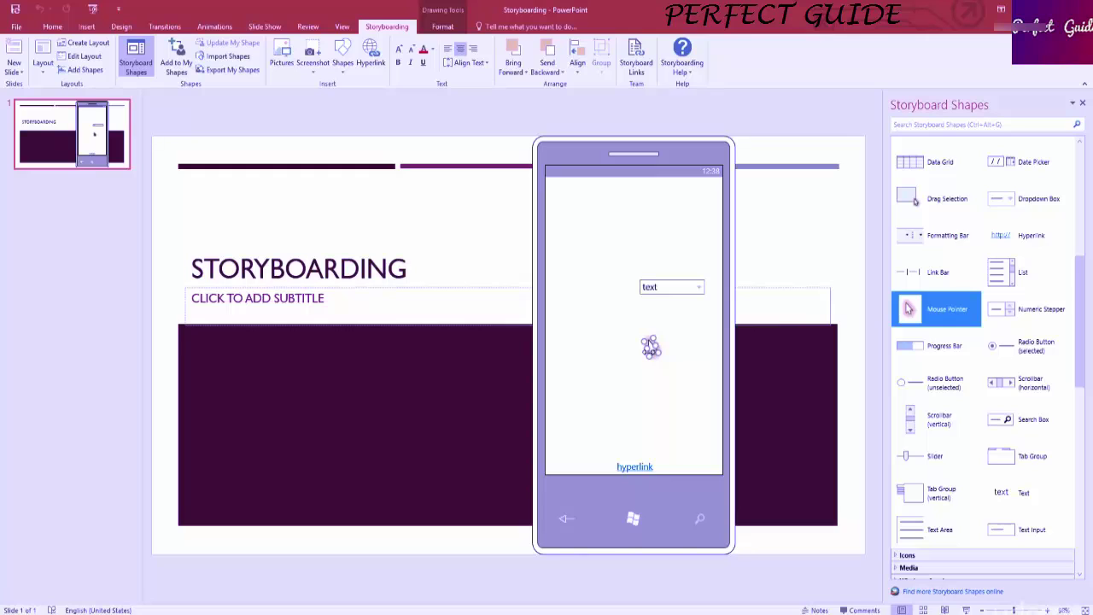
Step: Nudge the pointer shape lower, select the phone, and expand the Windows Desktop and Windows Apps categories
left_click_drag(651, 346, 653, 353)
left_click(617, 331)
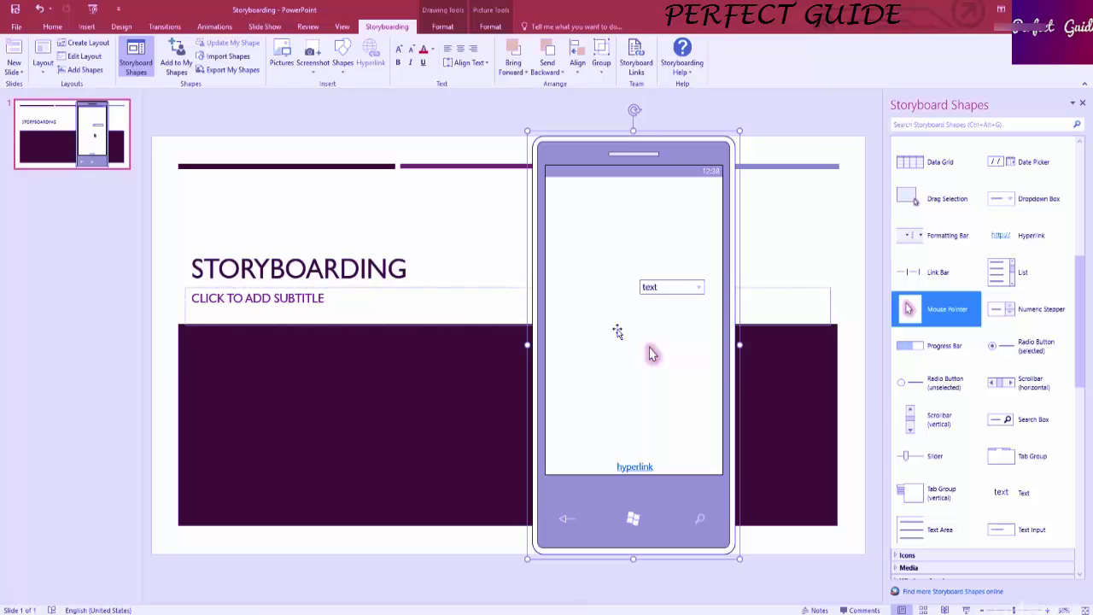
scroll(940, 385, "down", 1)
left_click(927, 584)
scroll(927, 367, "down", 1)
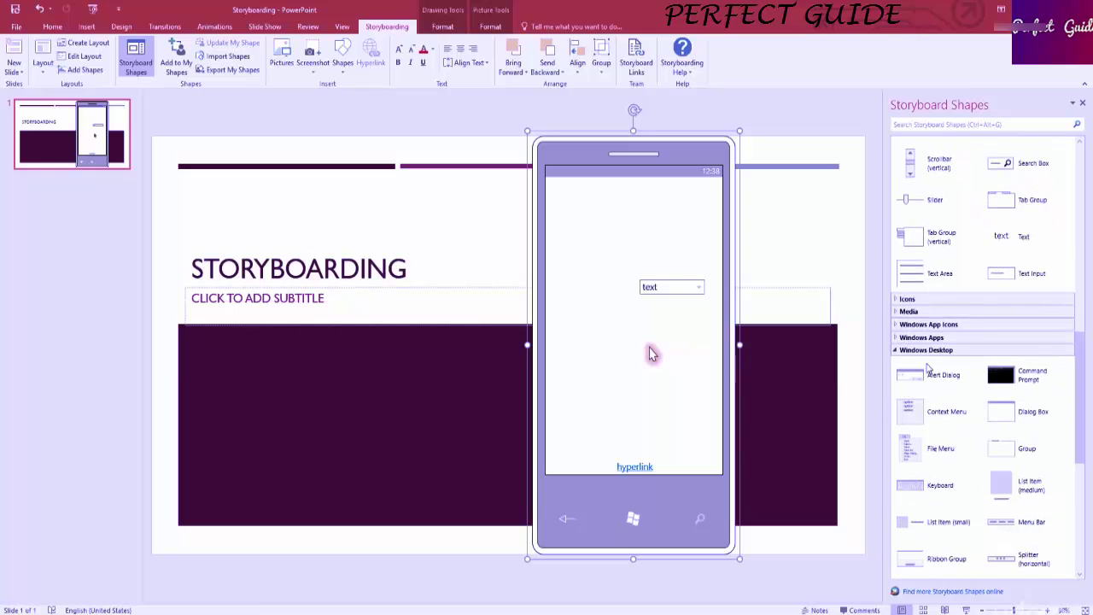
scroll(928, 365, "down", 1)
left_click(902, 281)
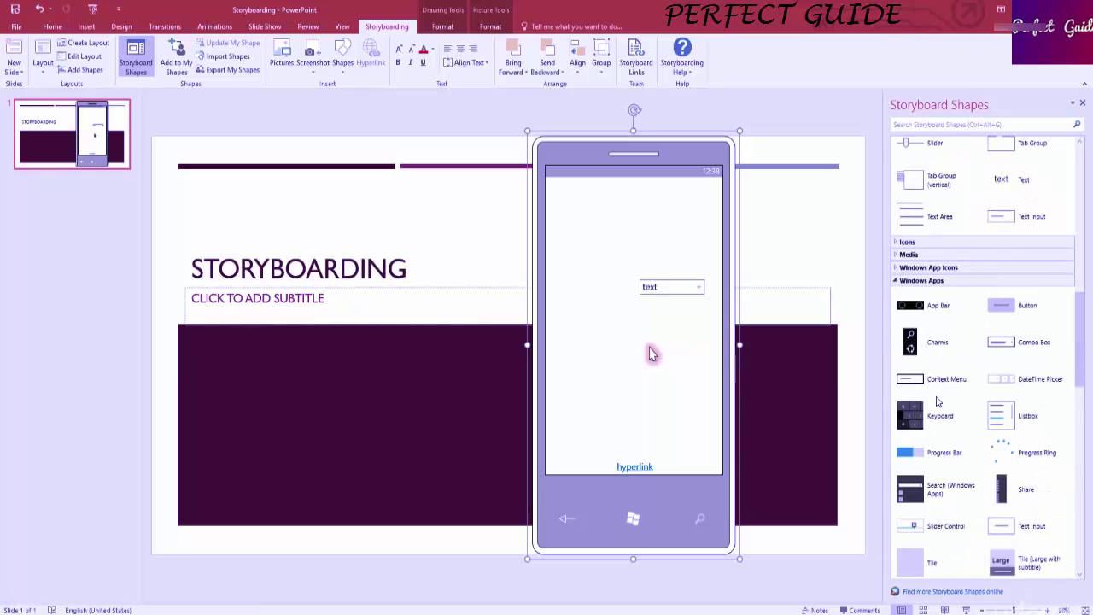
scroll(939, 410, "down", 1)
Step: Place the Windows Apps Keyboard shape across the phone screen and scroll the shapes pane
left_click_drag(898, 352, 657, 336)
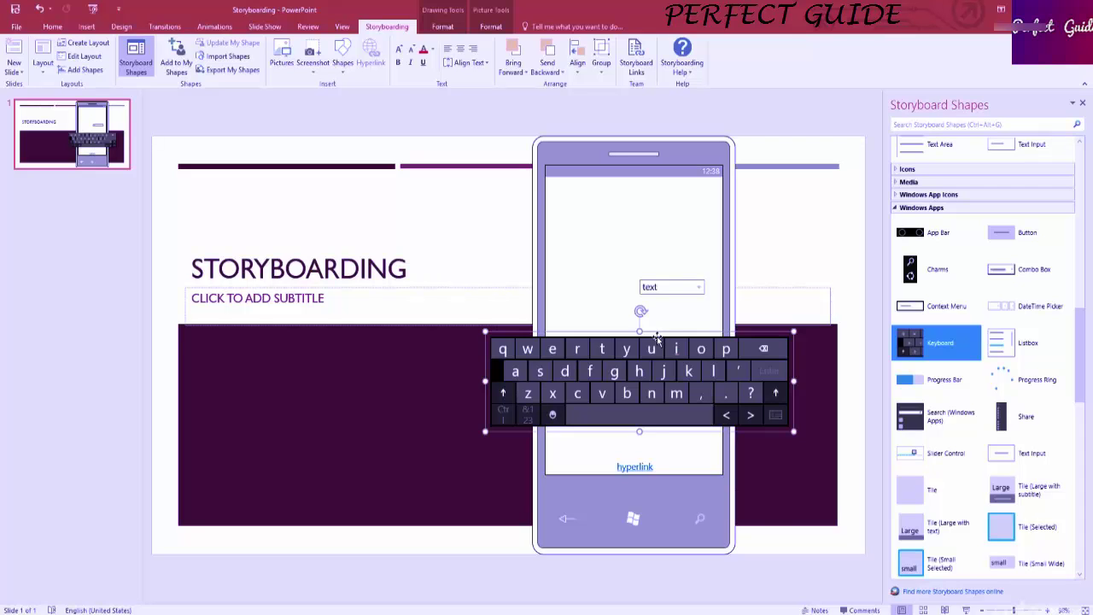
scroll(996, 436, "down", 5)
scroll(996, 437, "up", 10)
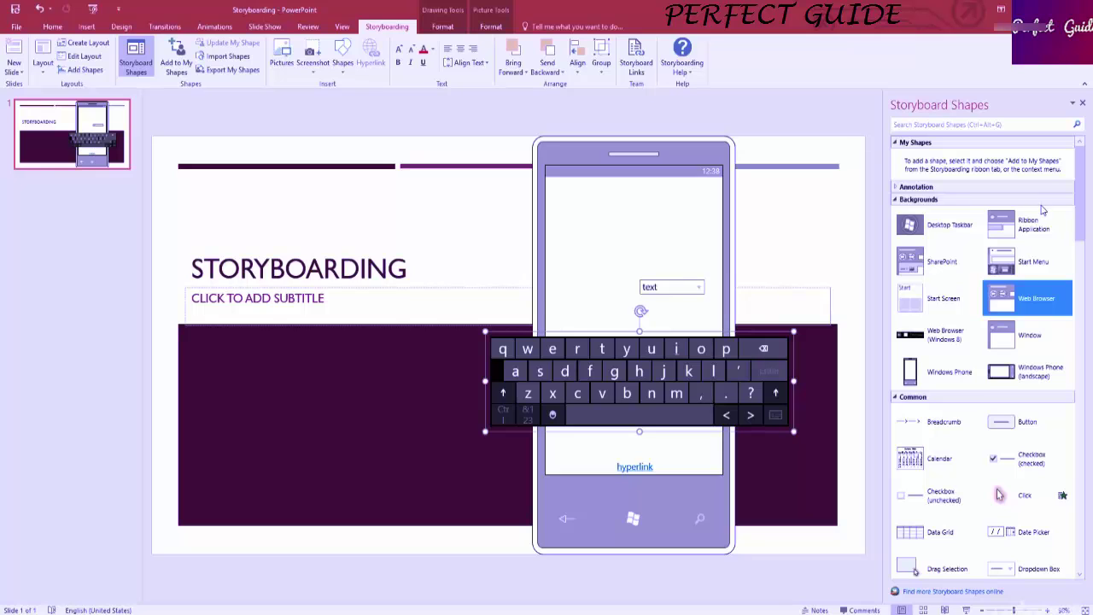
left_click_drag(1079, 198, 1078, 525)
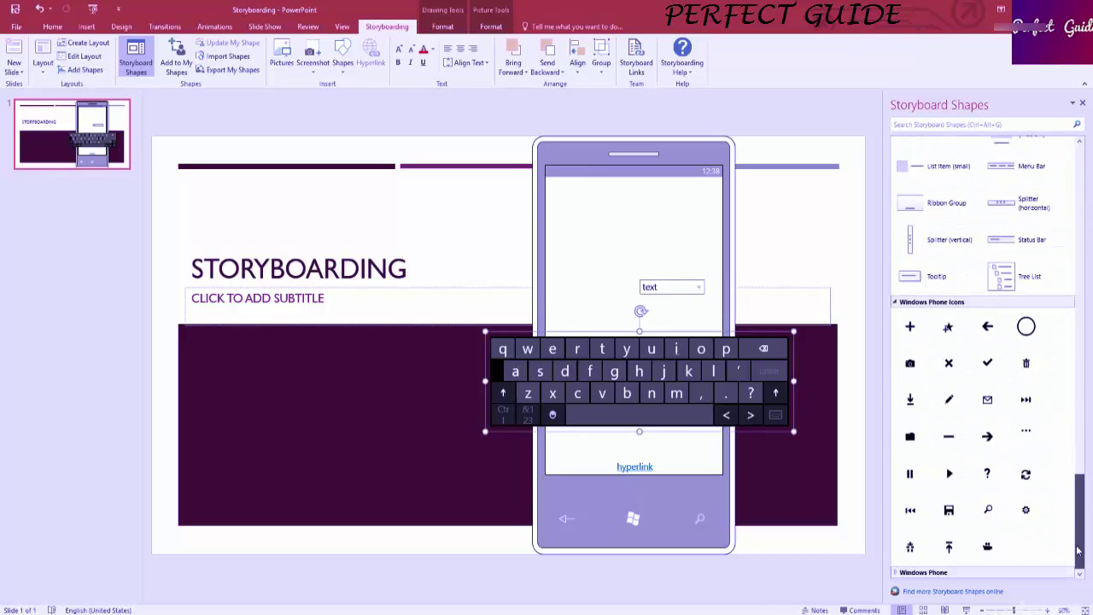
scroll(970, 342, "up", 5)
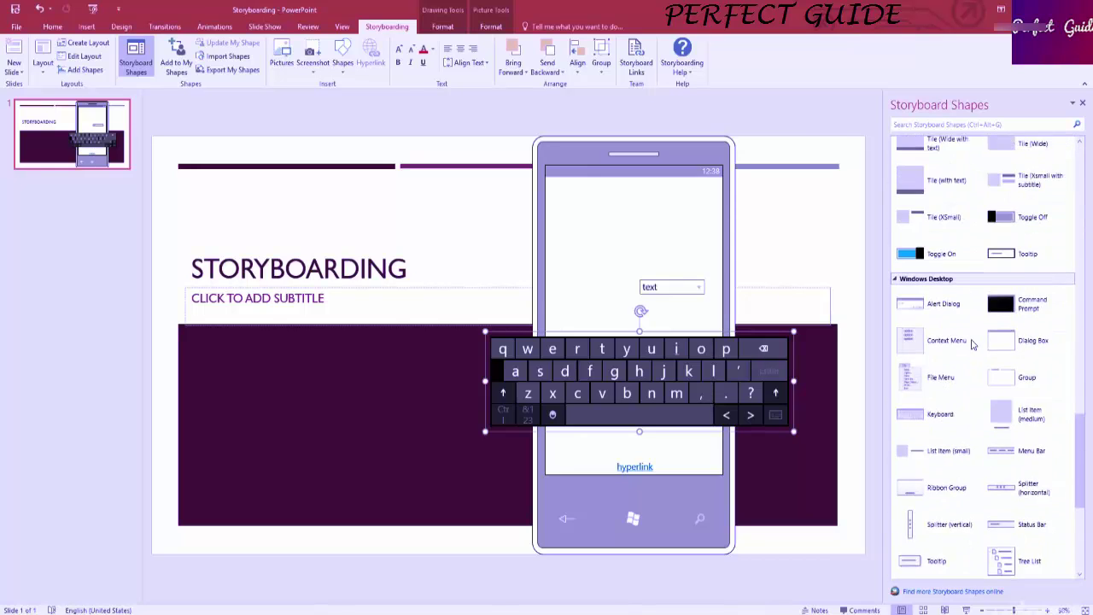
scroll(965, 376, "down", 5)
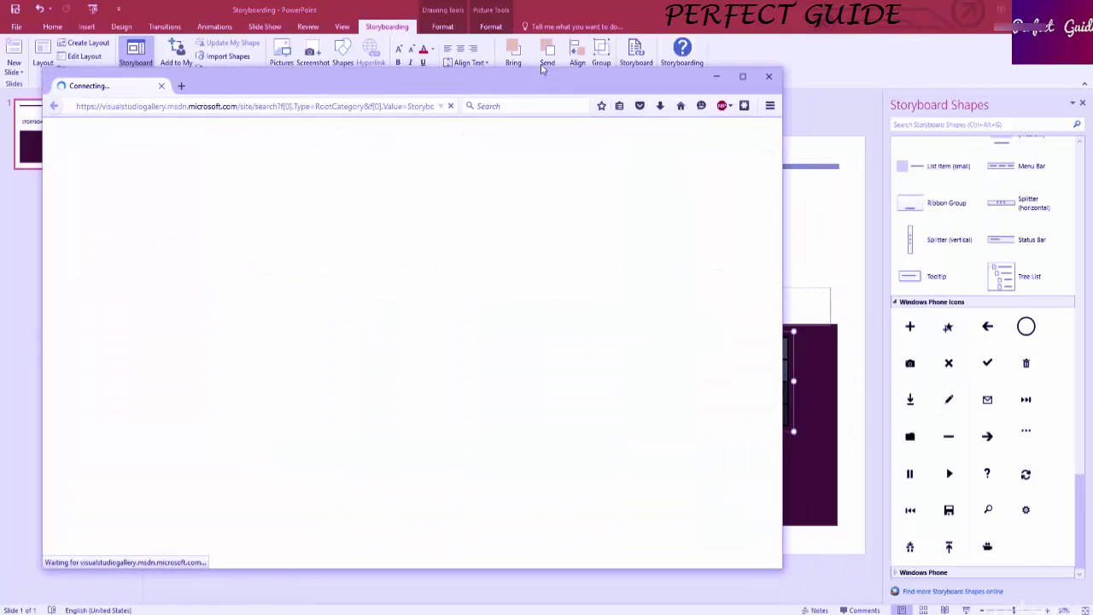
Step: Scroll through the Visual Studio Gallery's Storyboard Shapes results, such as Sketchy Shapes and Web Tools
scroll(578, 376, "down", 3)
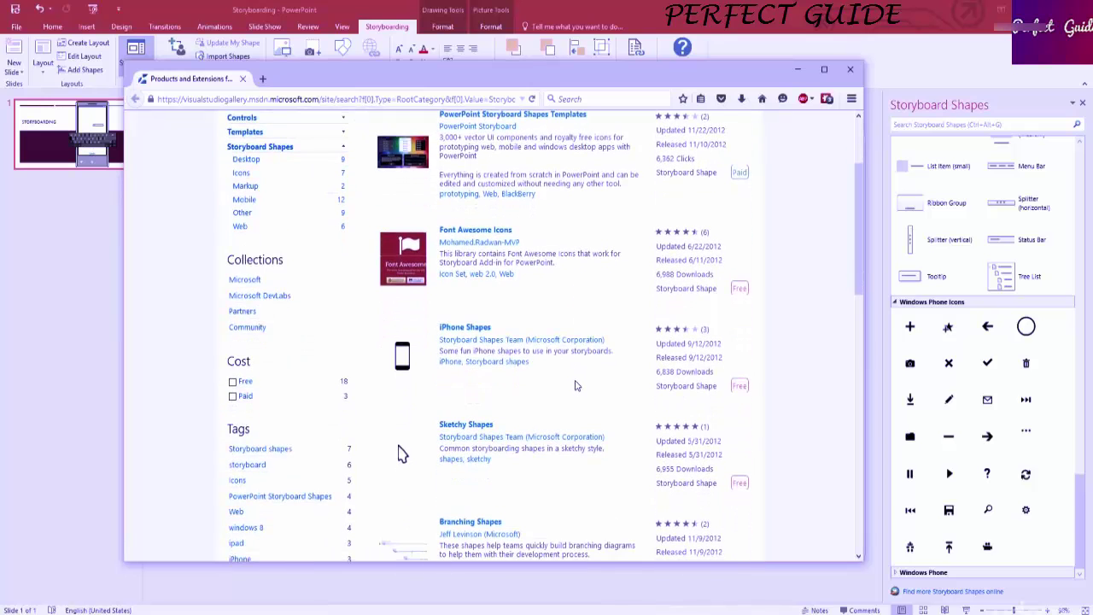
scroll(575, 386, "down", 2)
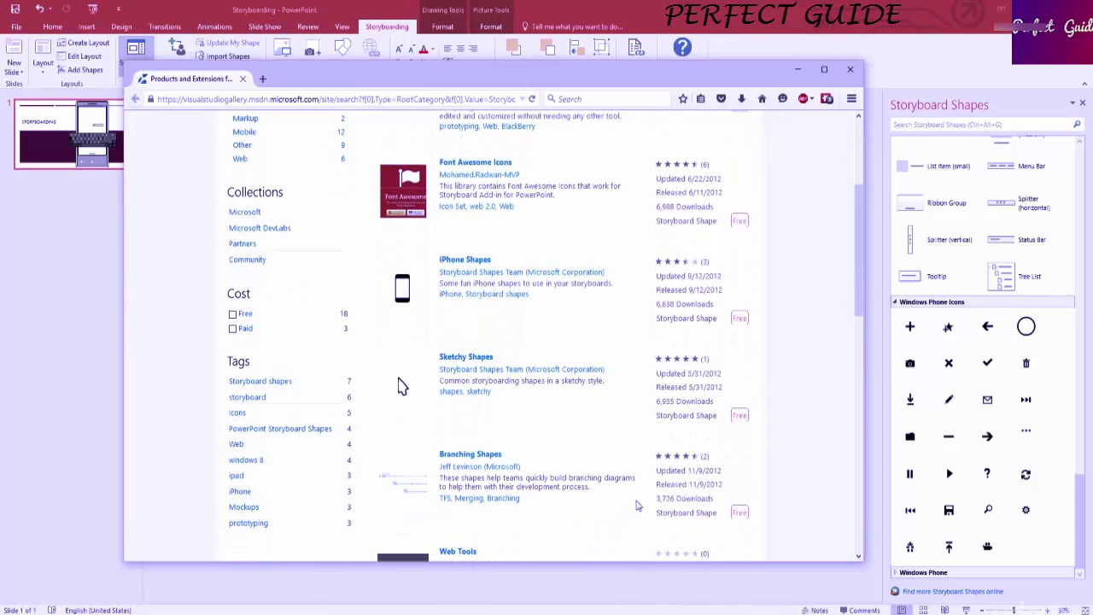
scroll(636, 506, "down", 5)
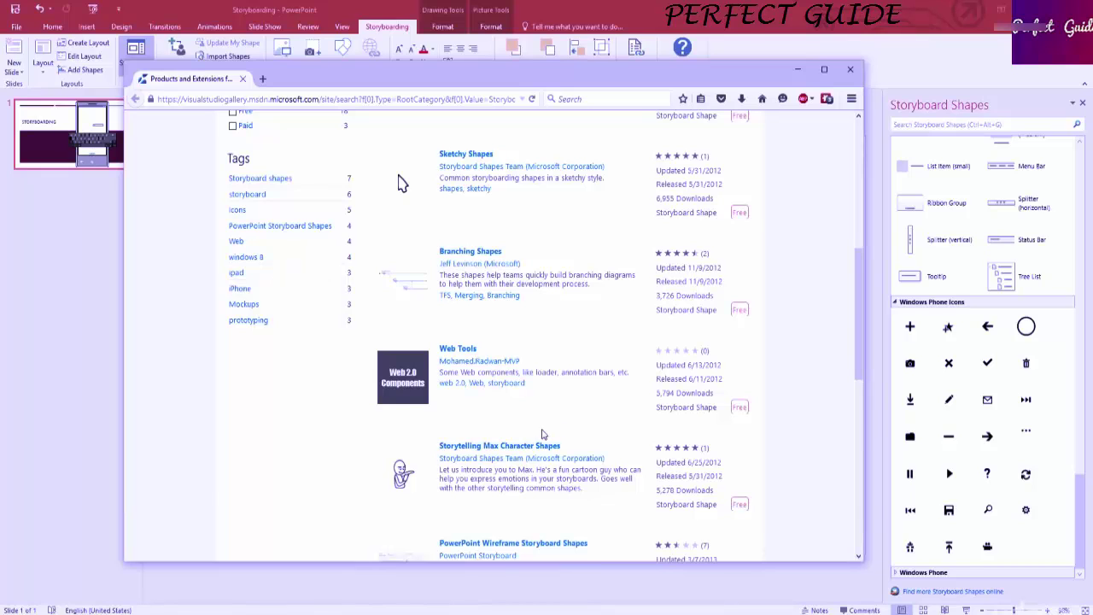
Step: Back on the slide, shrink the keyboard and move it down inside the phone screen
left_click(797, 69)
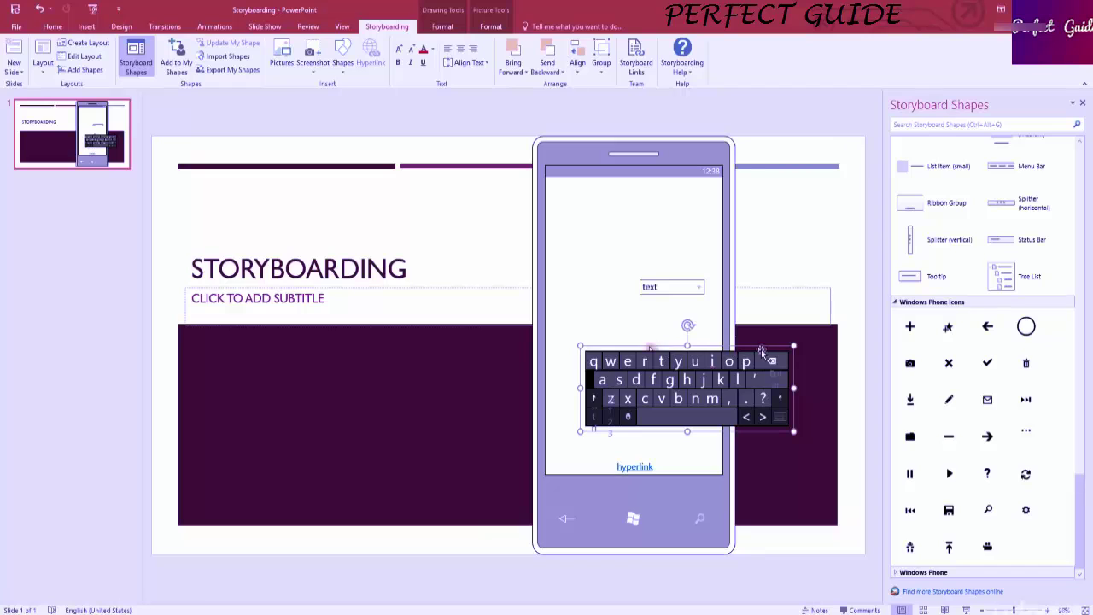
left_click_drag(793, 346, 732, 362)
left_click_drag(655, 361, 669, 391)
Step: Select the phone, keyboard, hyperlink and dropdown together and add them to My Shapes
left_click(557, 183)
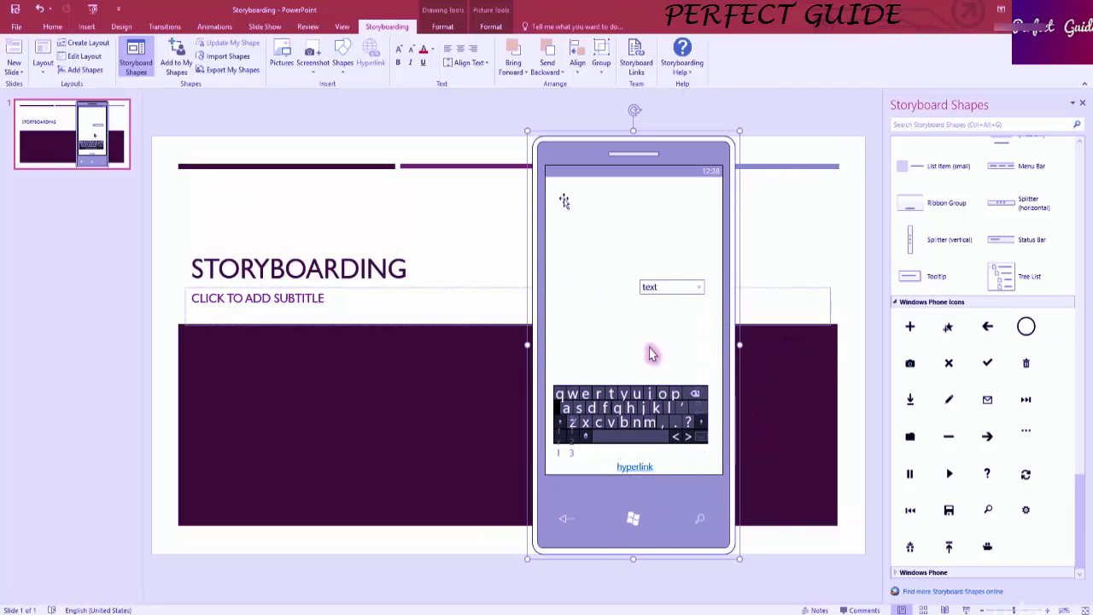
left_click(652, 355)
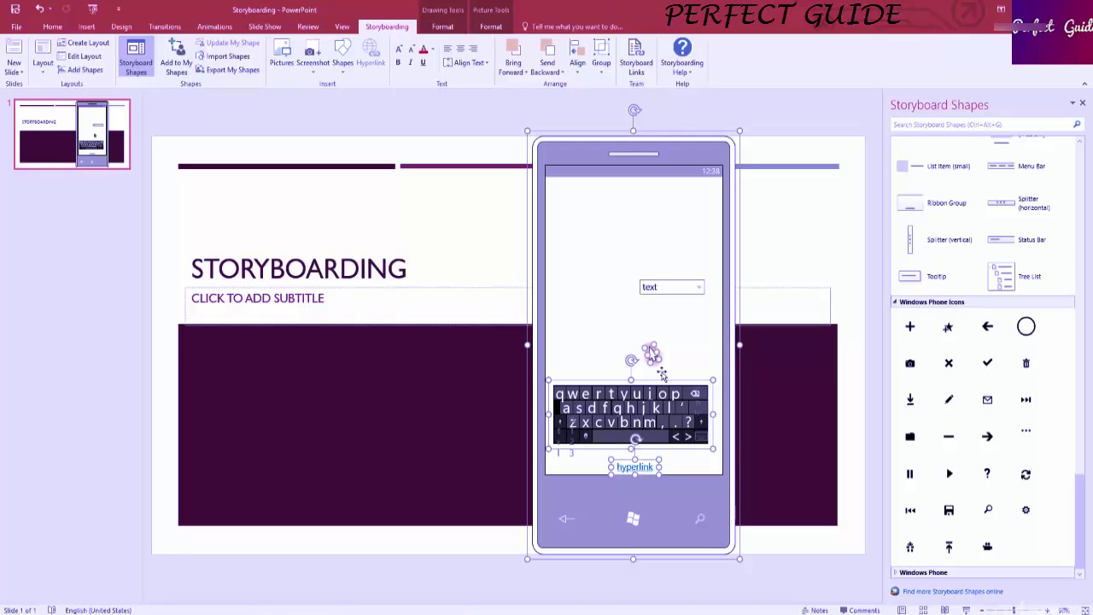
left_click(668, 288)
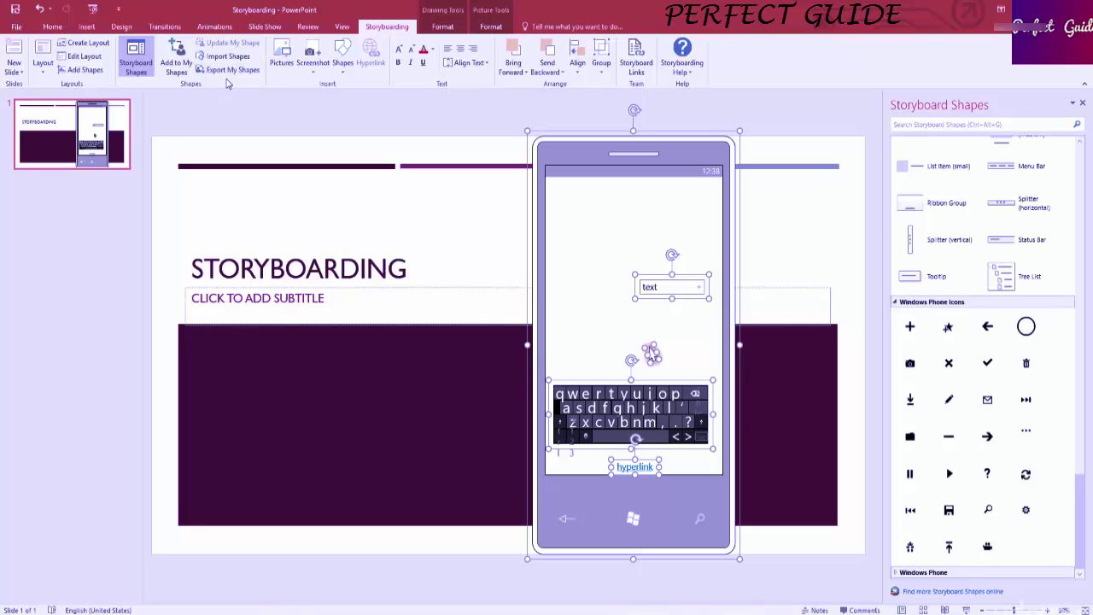
left_click(176, 67)
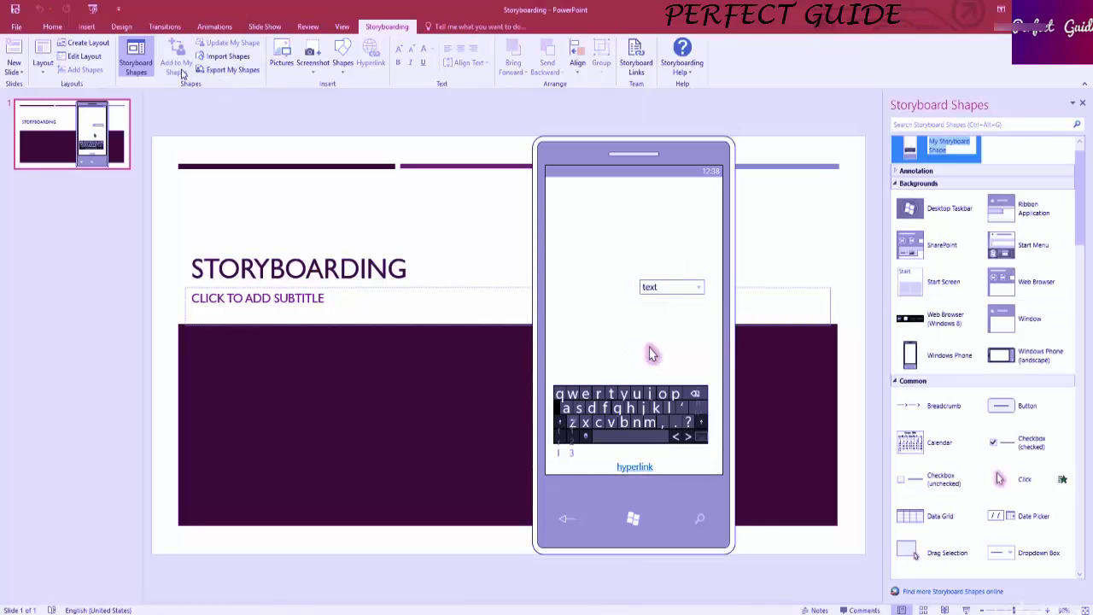
scroll(1081, 149, "up", 1)
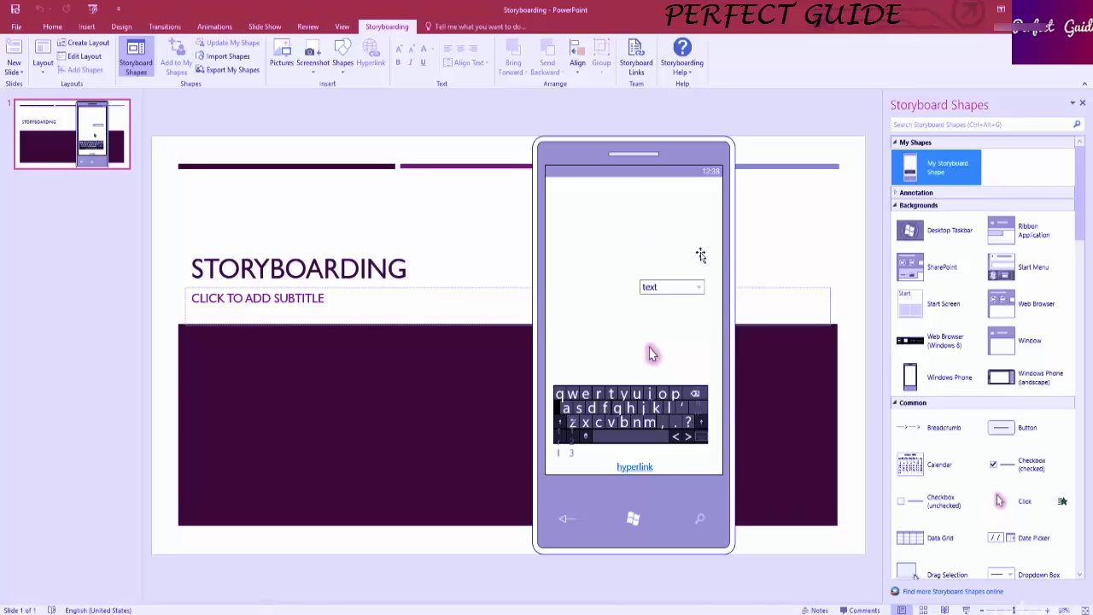
Step: Add a smaller copy of My Storyboard Shape left of the original and start Export My Shapes
left_click_drag(915, 167, 367, 347)
left_click_drag(471, 129, 423, 201)
left_click_drag(374, 243, 448, 213)
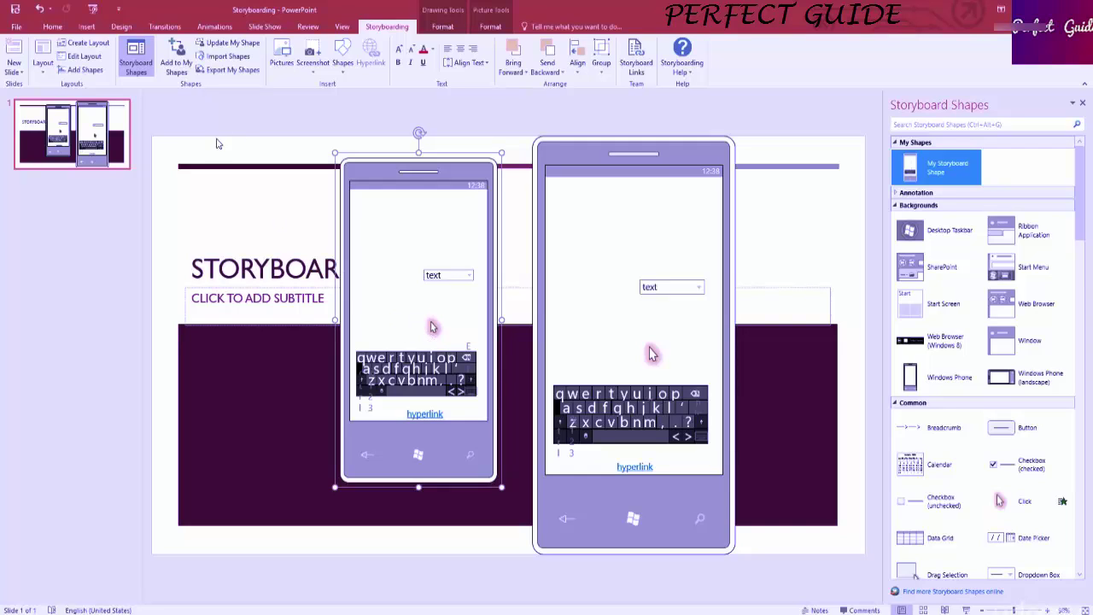
left_click(223, 70)
left_click_drag(142, 3, 181, 73)
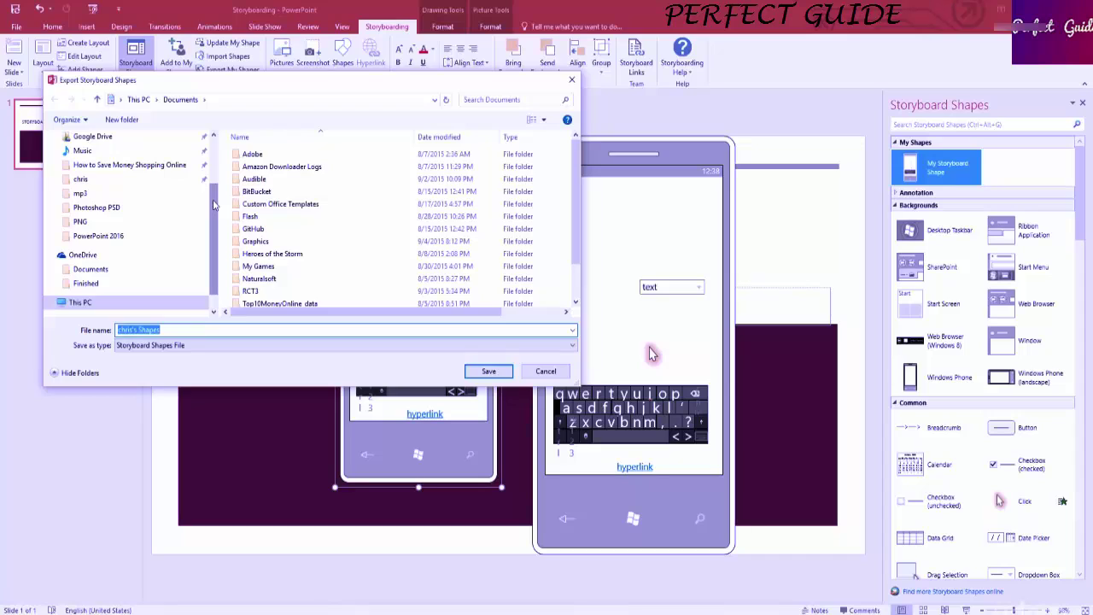
Step: Dismiss the Export Storyboard Shapes dialog without saving a file
key("Return")
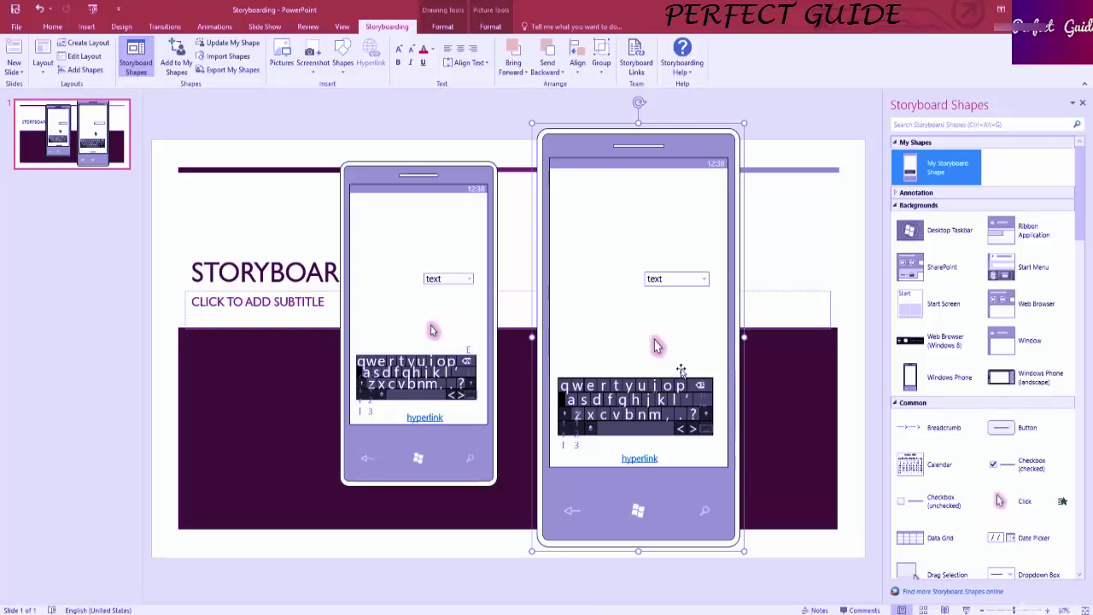
Step: Resize the right phone into a wide landscape mockup and nudge it up and left
left_click_drag(745, 120, 708, 193)
left_click_drag(708, 369, 860, 369)
left_click_drag(724, 210, 705, 183)
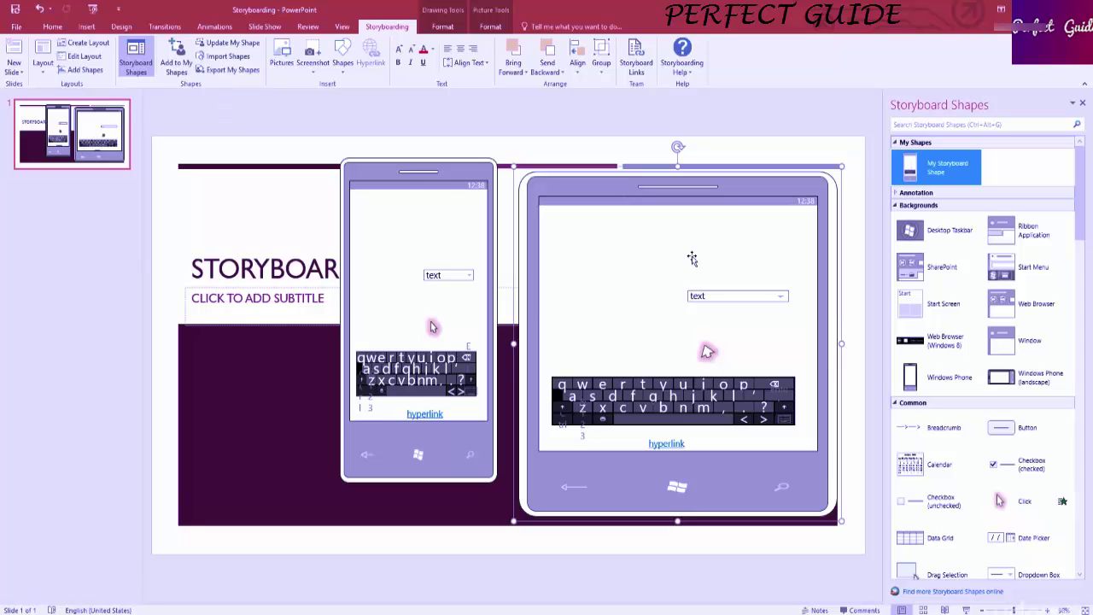
Step: Update the saved My Storyboard Shape with the landscape mockup, keeping its name
left_click(944, 167)
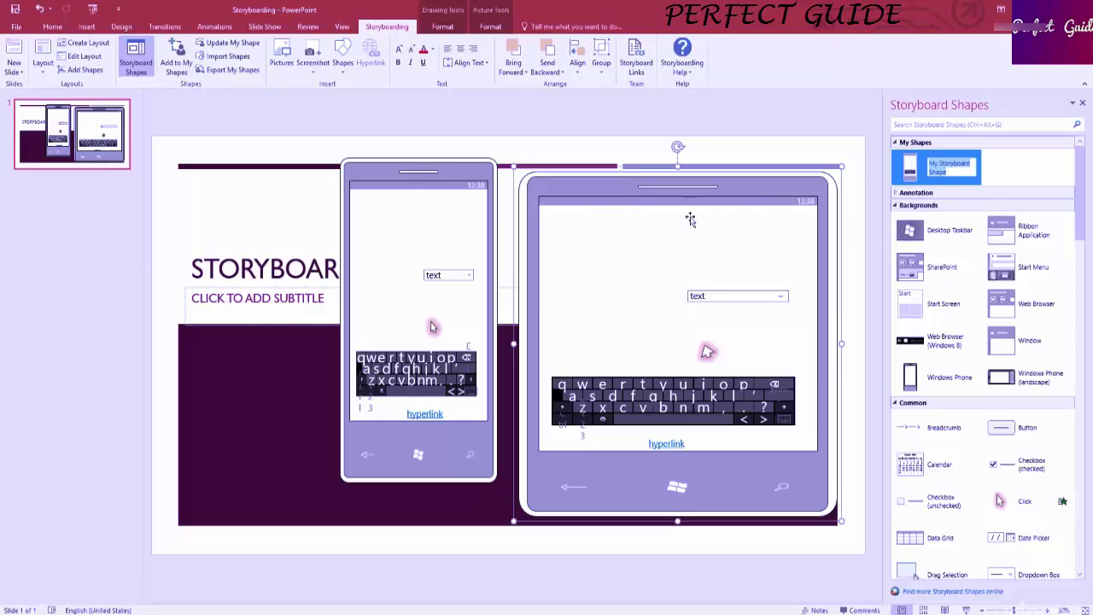
key("Return")
left_click(235, 47)
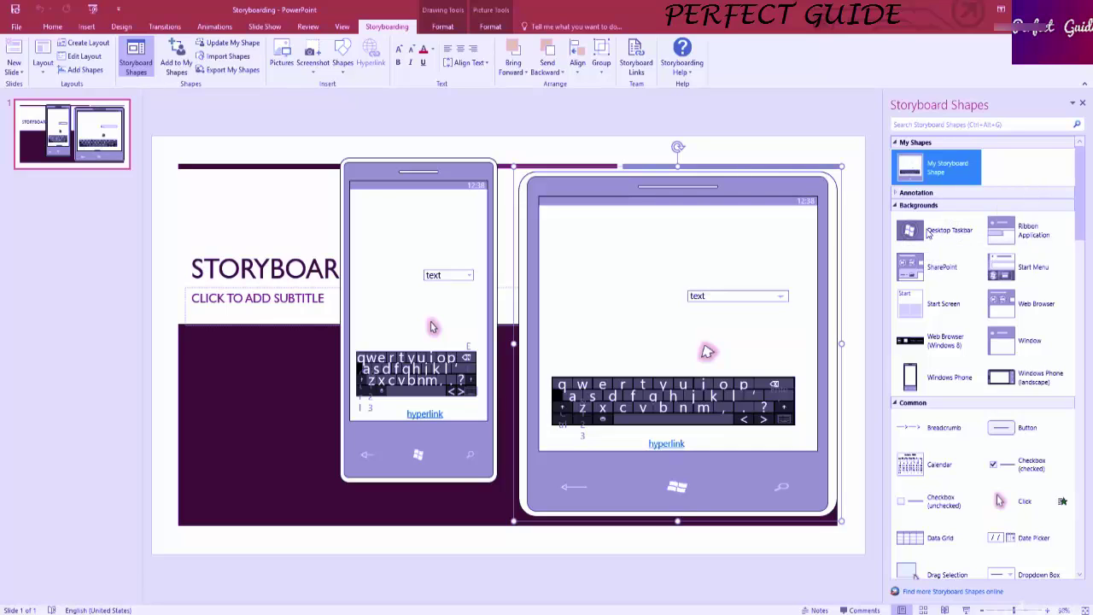
Step: Add a Breadcrumb and a Link Bar from Storyboard Shapes to the top of the landscape mockup
scroll(980, 441, "down", 2)
left_click_drag(945, 374, 610, 235)
scroll(946, 362, "down", 3)
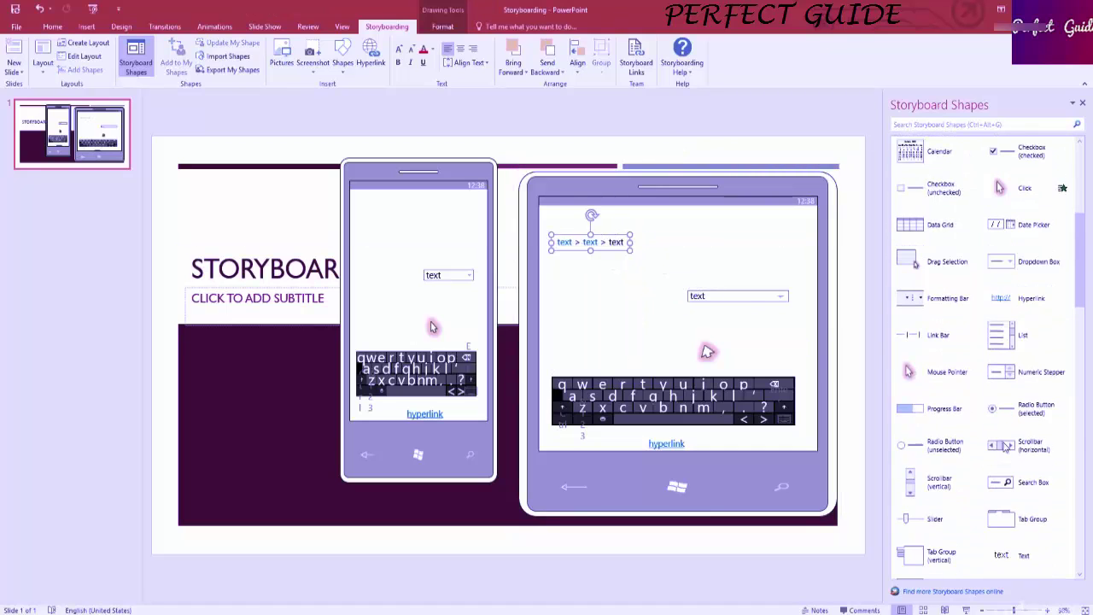
left_click_drag(943, 338, 698, 236)
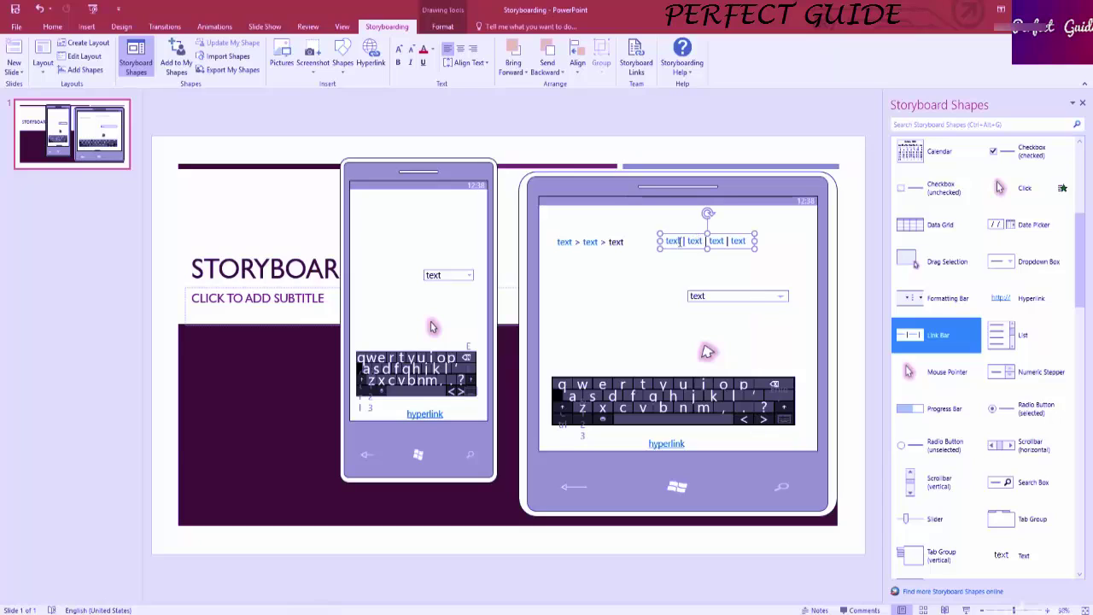
Step: Change the link bar's first three items to Home, Blog and Contact
double_click(672, 243)
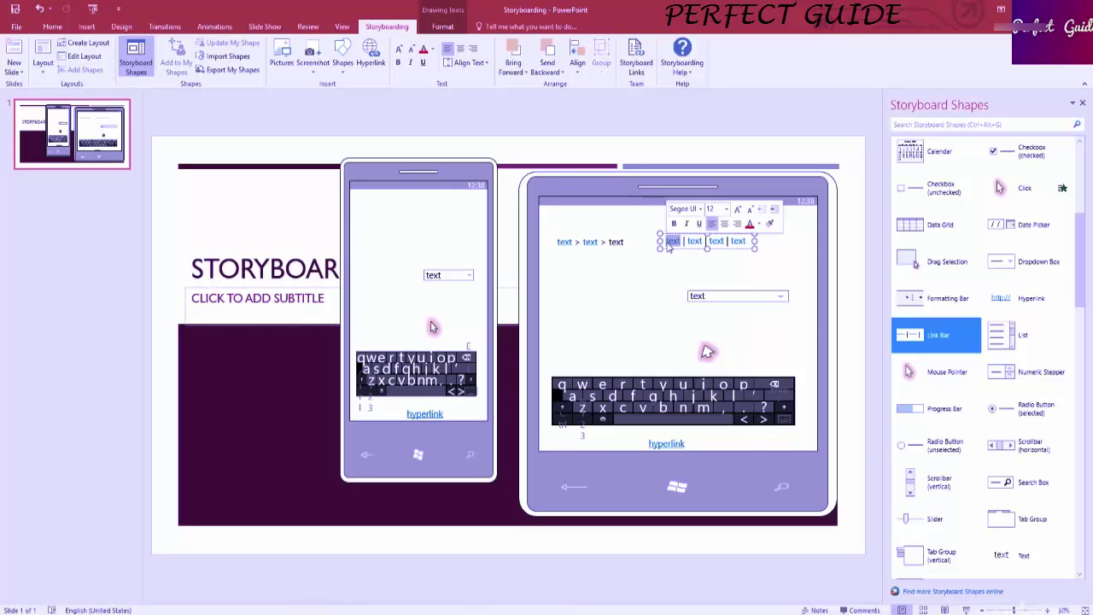
key("BackSpace")
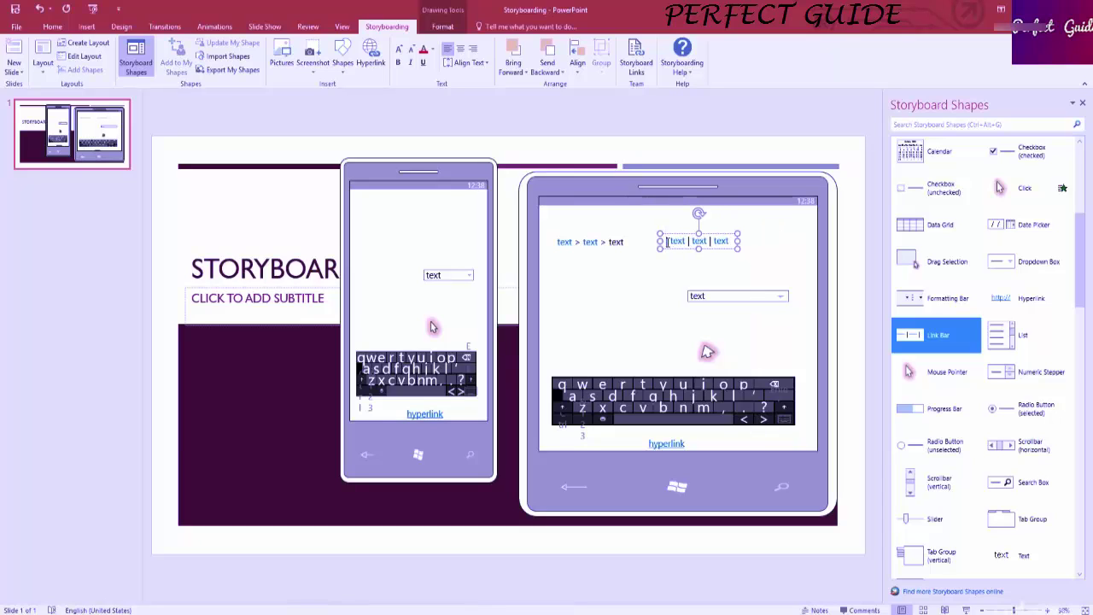
type("Home |")
left_click_drag(697, 240, 709, 245)
key("BackSpace")
type("Blog")
left_click_drag(722, 241, 742, 241)
type("Contact")
left_click_drag(756, 241, 723, 243)
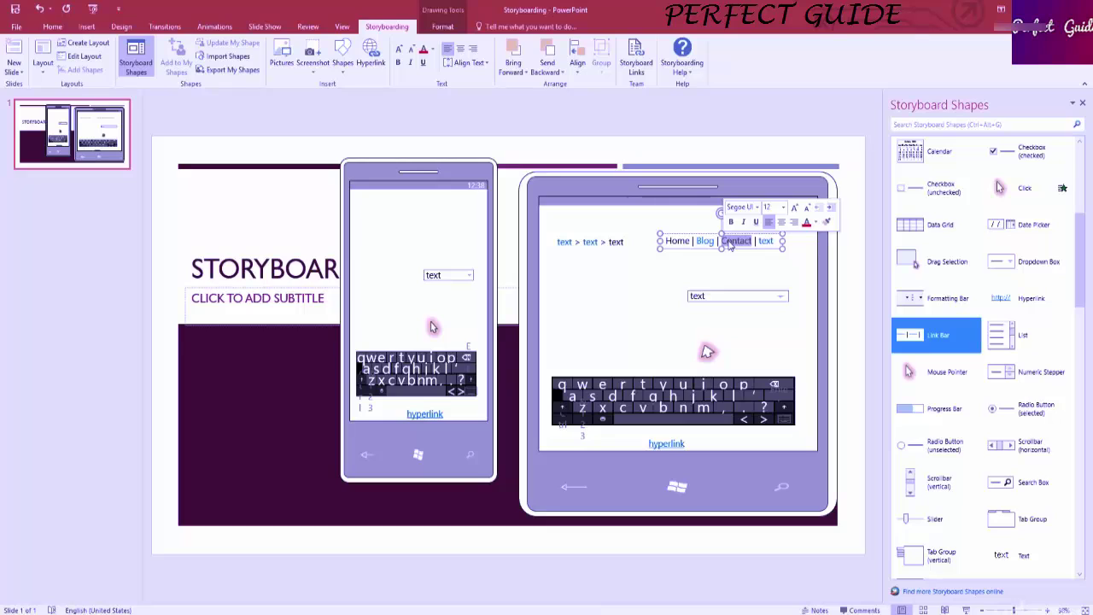
left_click(740, 242)
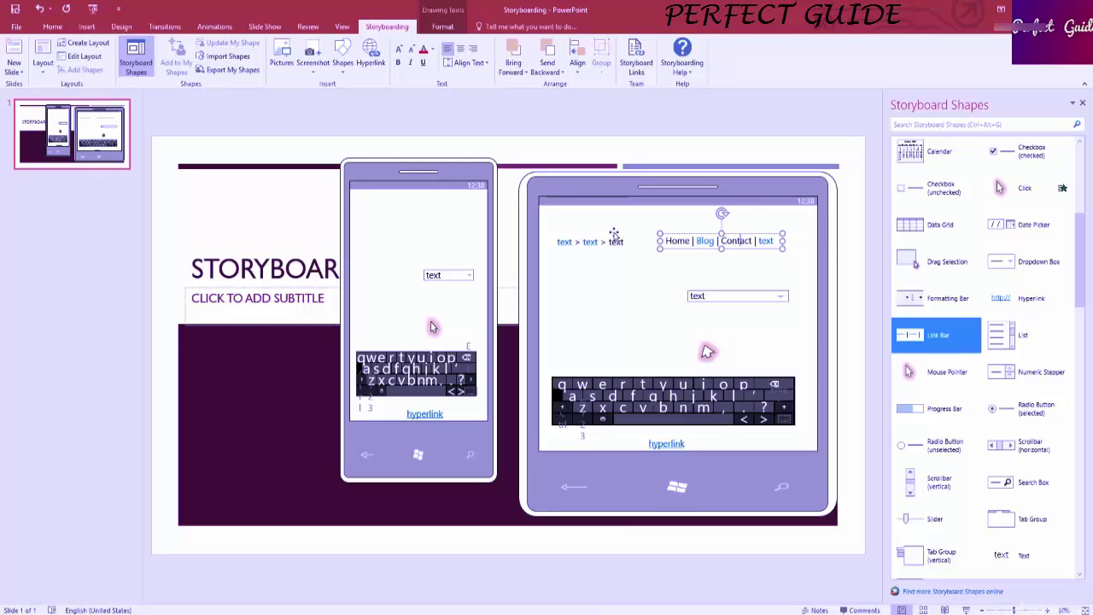
left_click_drag(1085, 263, 1085, 185)
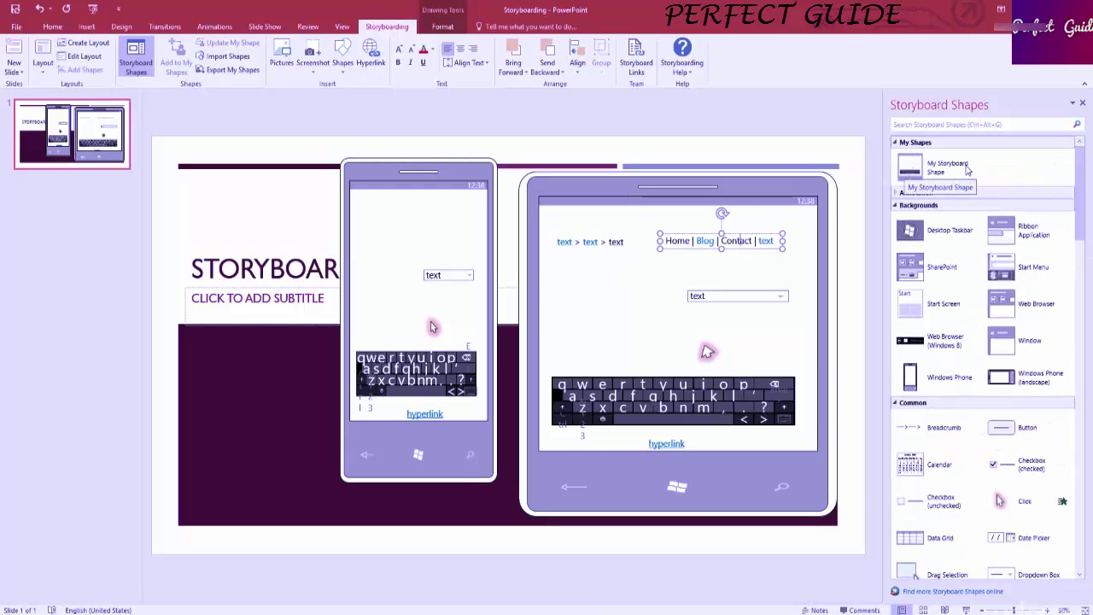
Step: Add the mockup with its breadcrumb and link bar to My Shapes under the default name
left_click(606, 241, "shift")
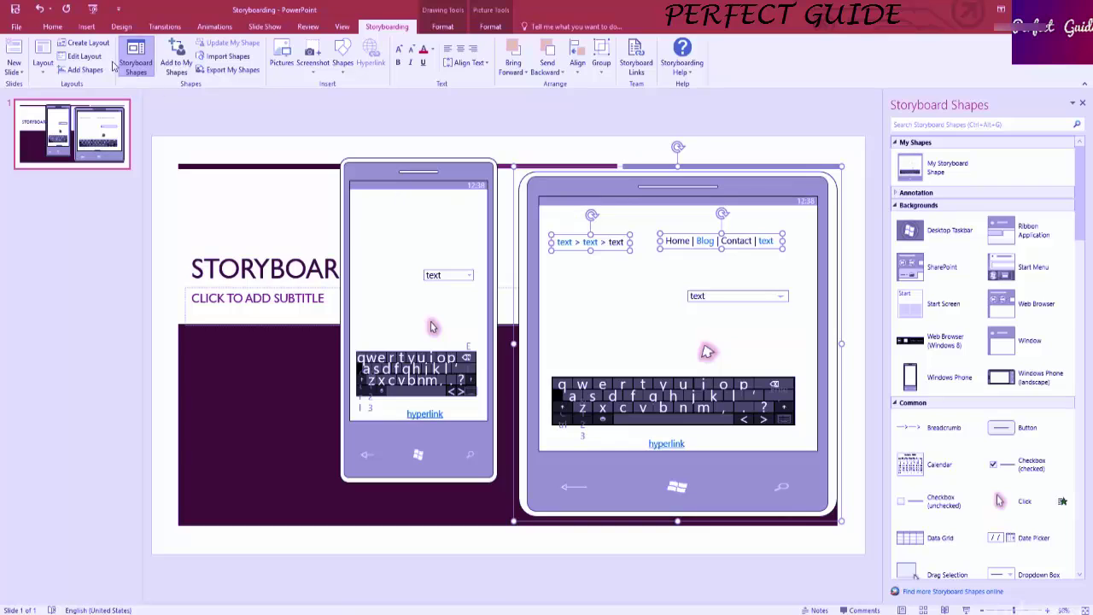
left_click(177, 51)
left_click(191, 96)
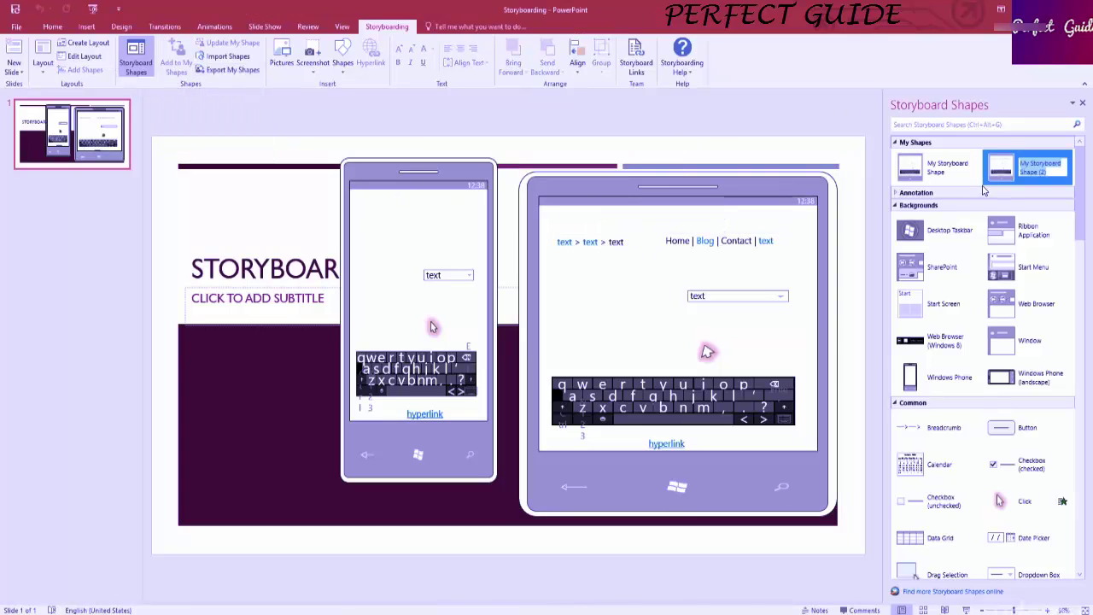
key("Return")
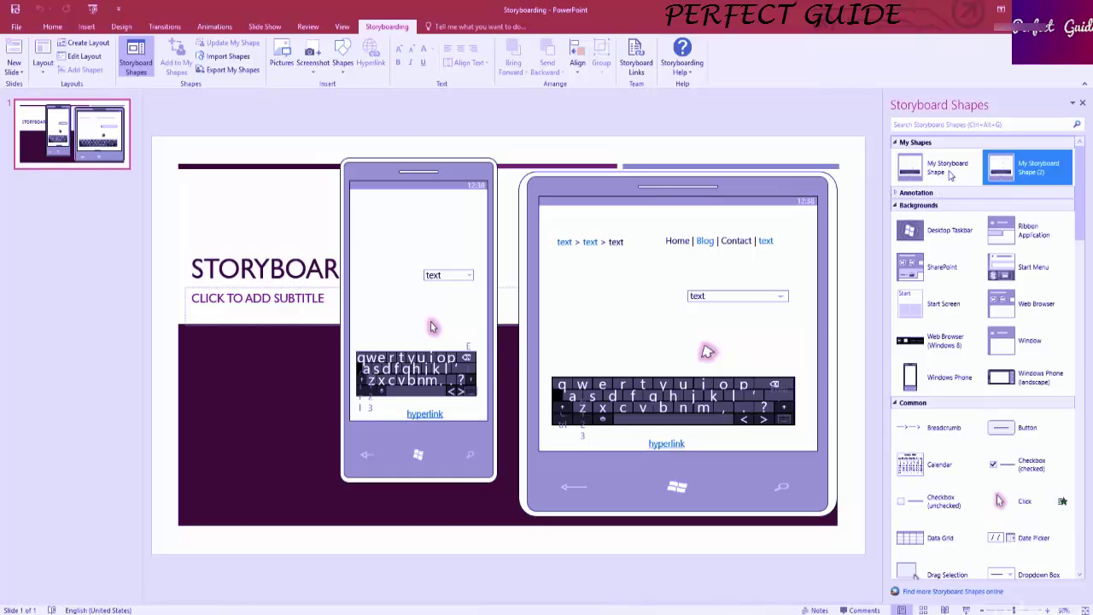
Step: Delete the old My Storyboard Shape entry and rename the new one to 'My Storyboard Shape'
left_click(950, 175)
key("Delete")
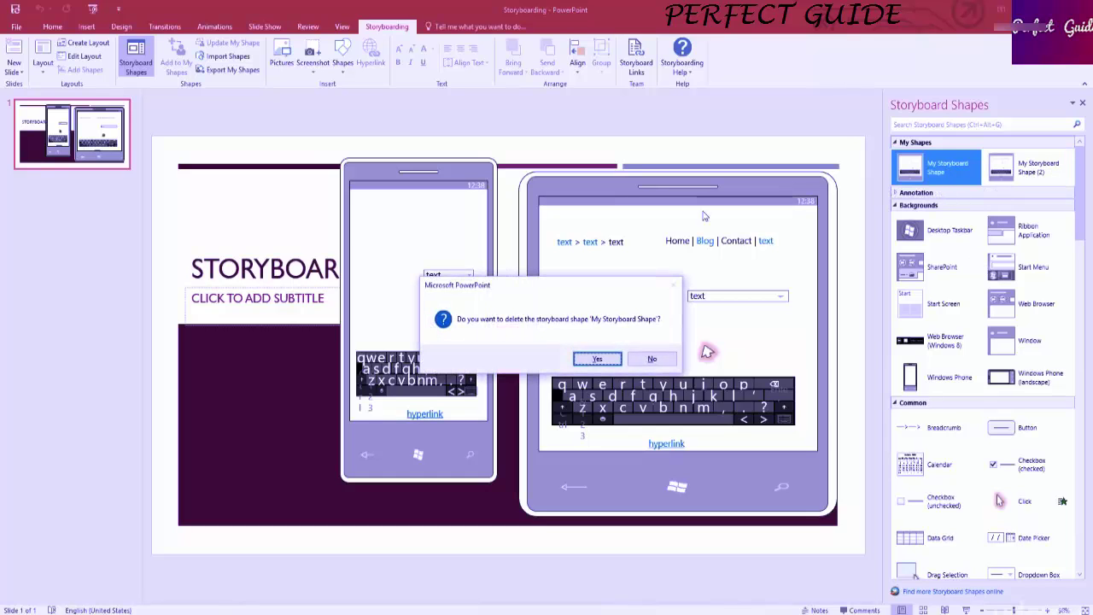
left_click(594, 359)
left_click(951, 172)
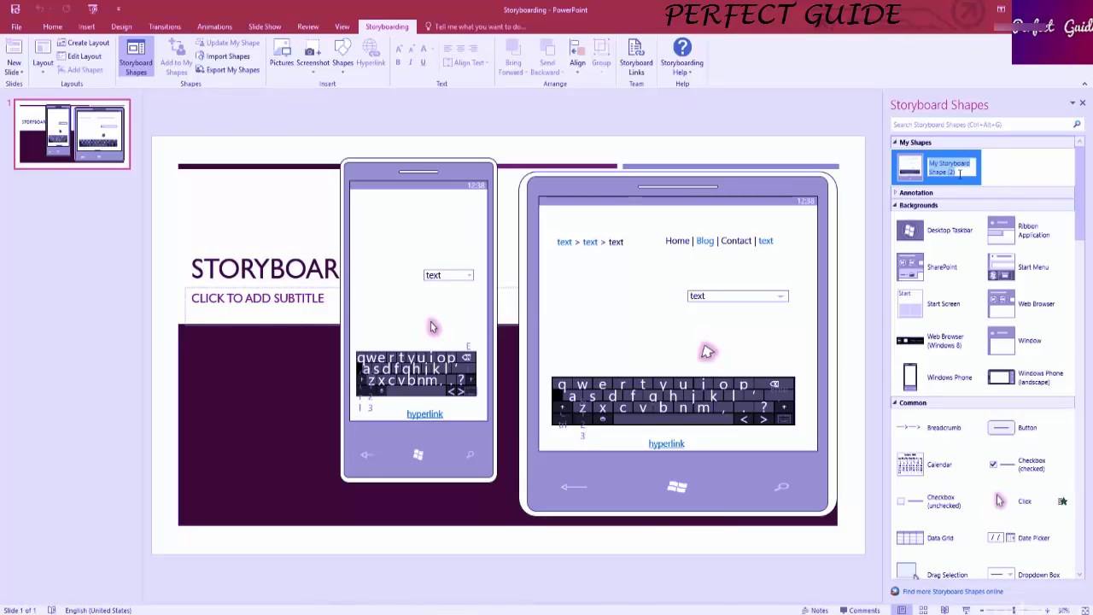
key("BackSpace")
type("My Storyboard Shape")
key("Return")
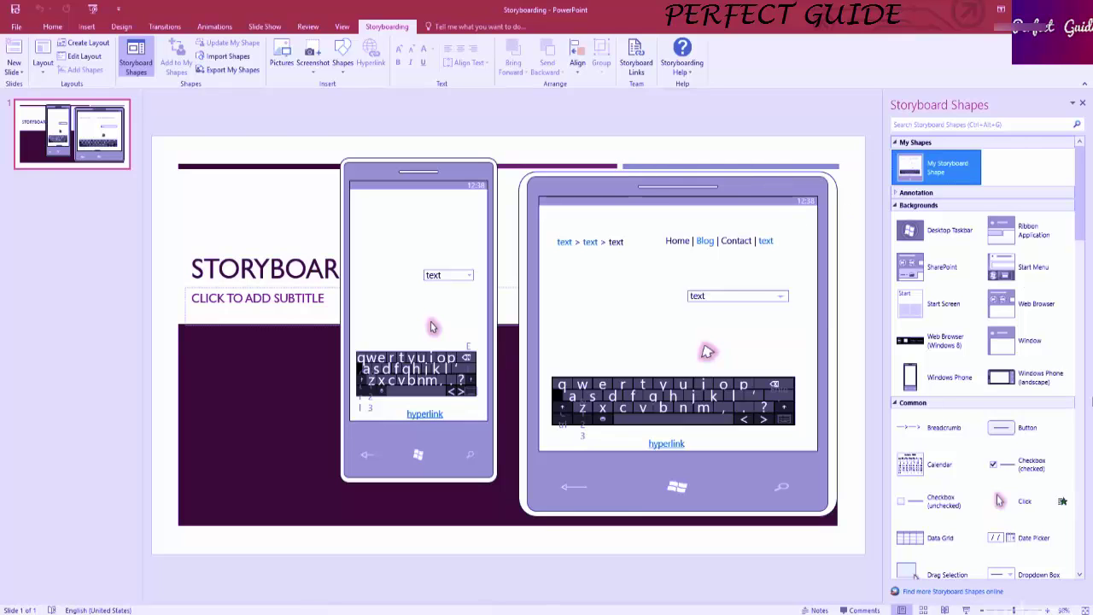
scroll(1068, 414, "down", 3)
scroll(1068, 414, "down", 15)
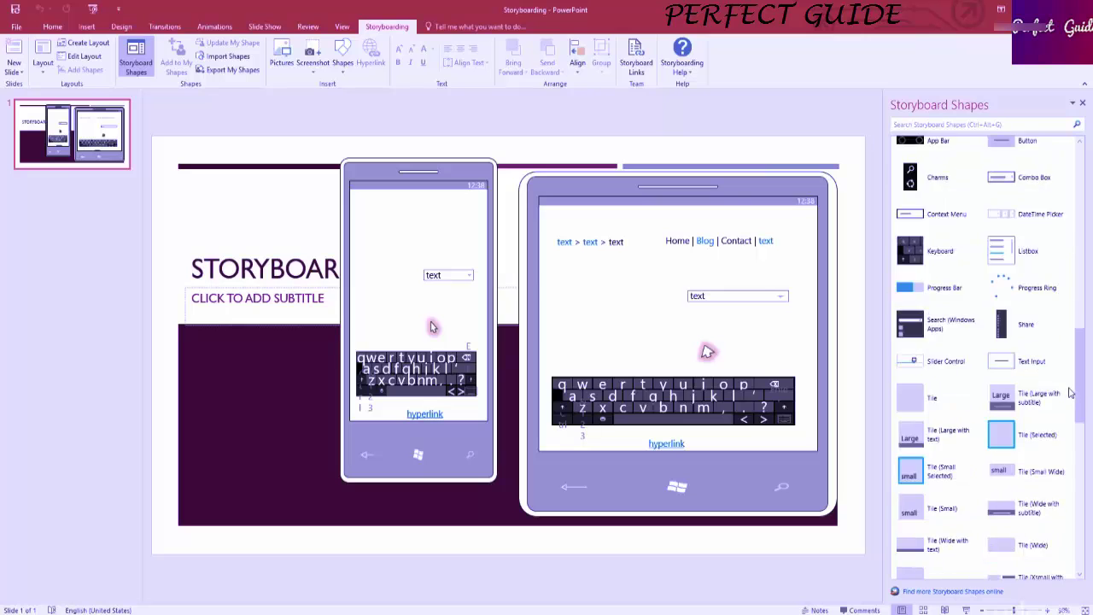
scroll(1072, 384, "up", 5)
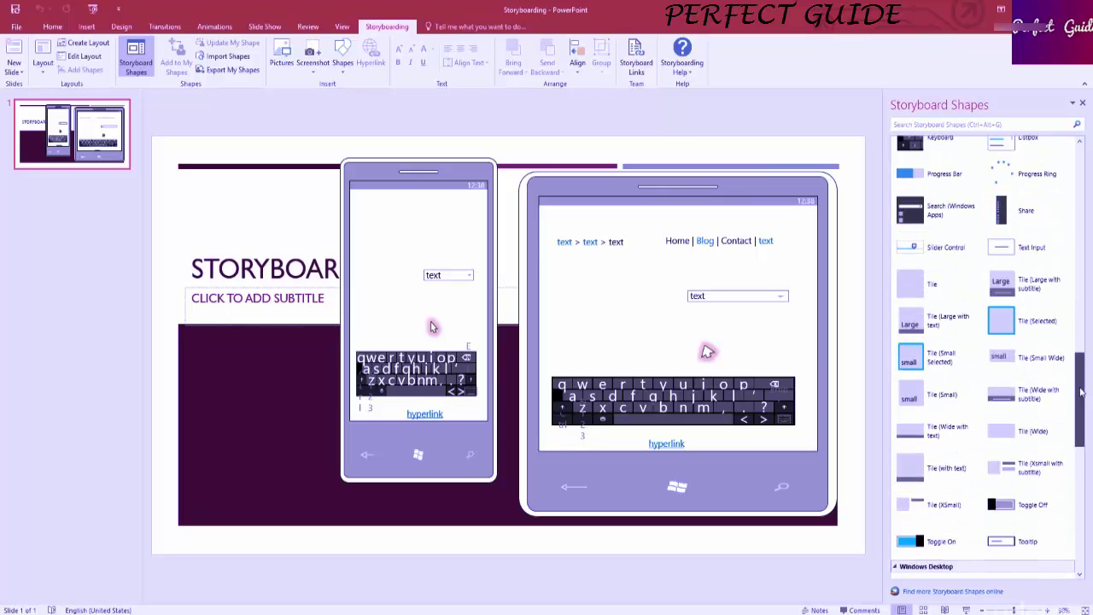
left_click_drag(1081, 374, 1082, 175)
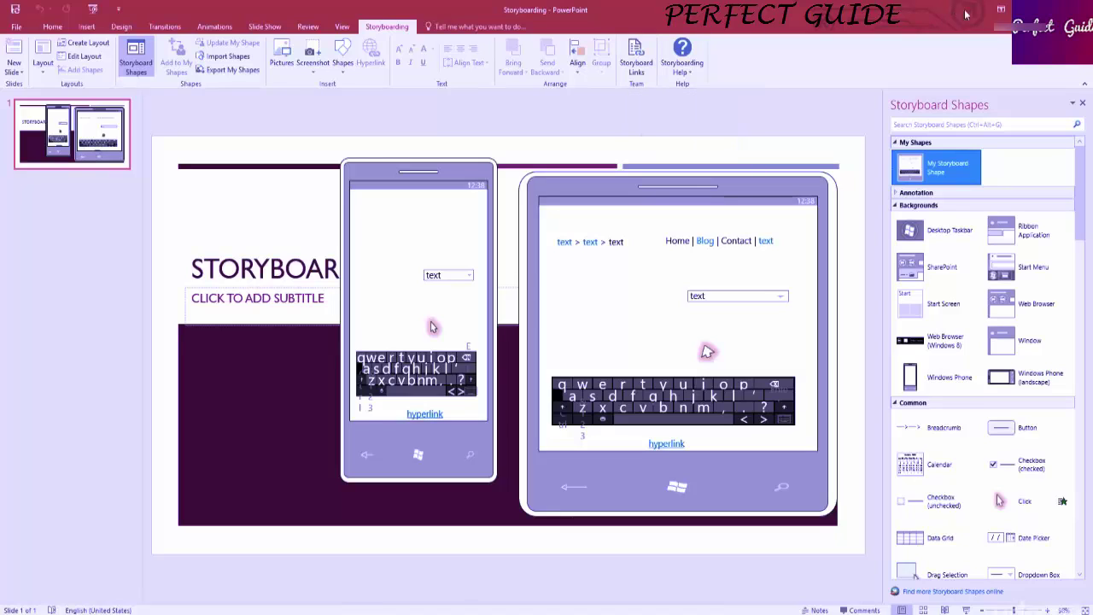
Step: Open the 'Storyboard your ideas using PowerPoint' help page via Storyboarding Help
left_click(634, 68)
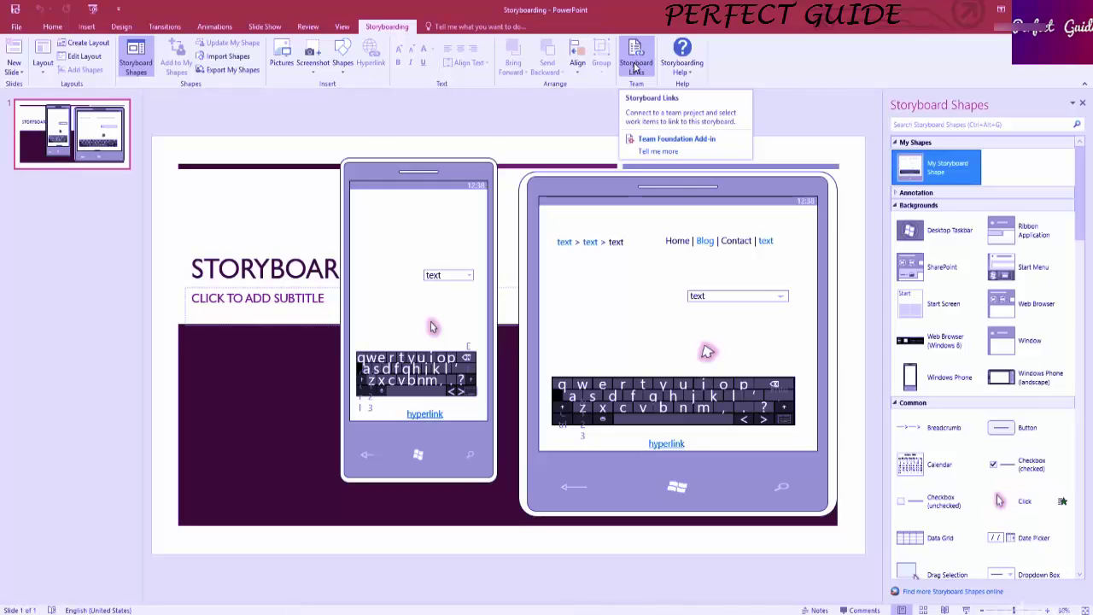
left_click(634, 67)
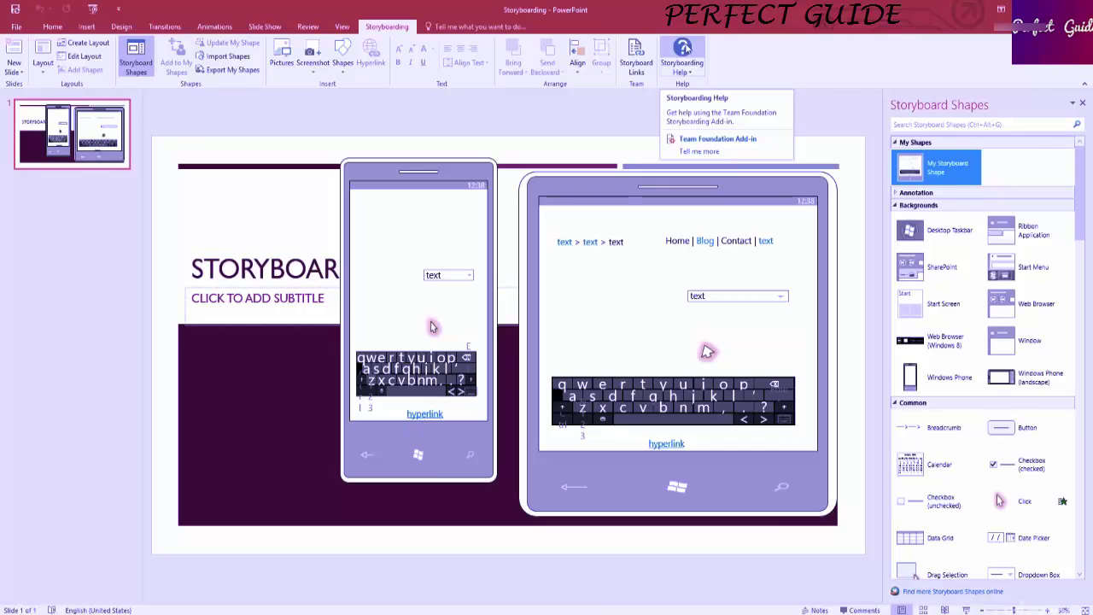
left_click(684, 49)
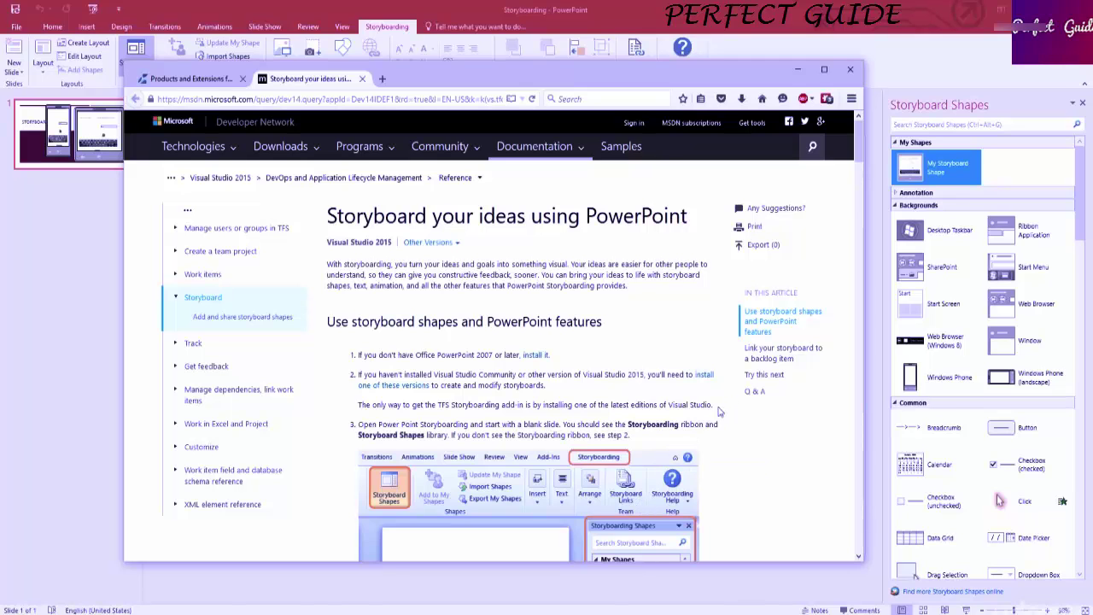
scroll(712, 418, "down", 3)
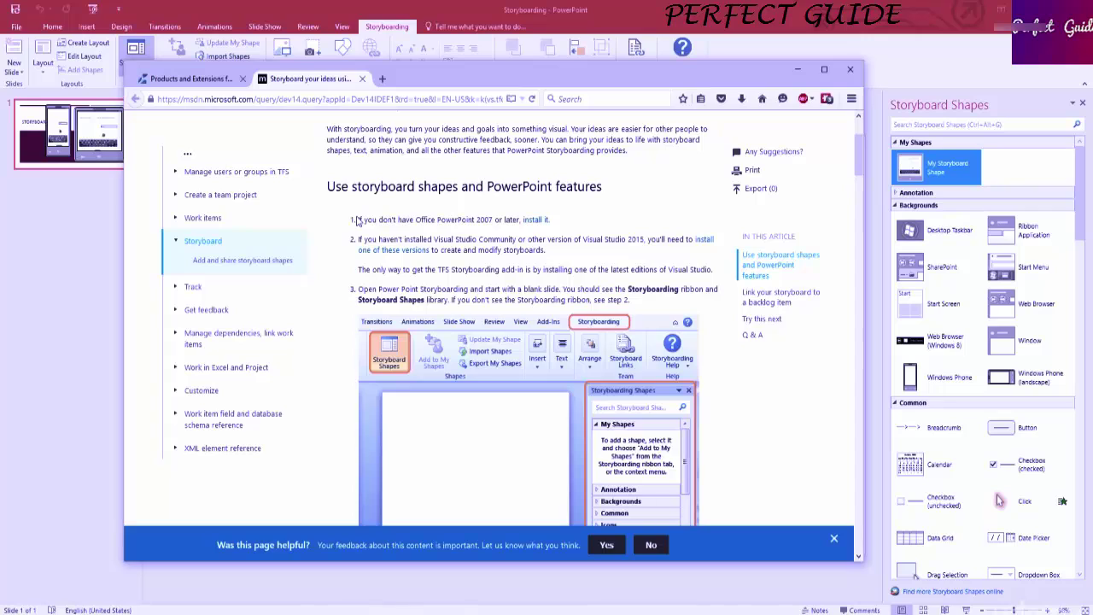
left_click_drag(355, 219, 555, 219)
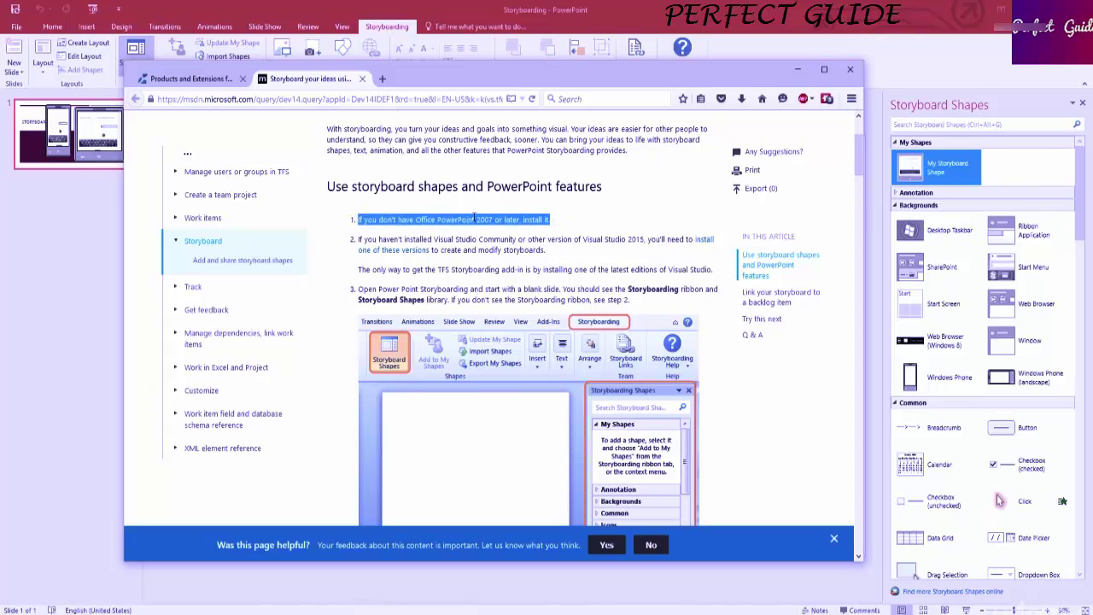
left_click(601, 232)
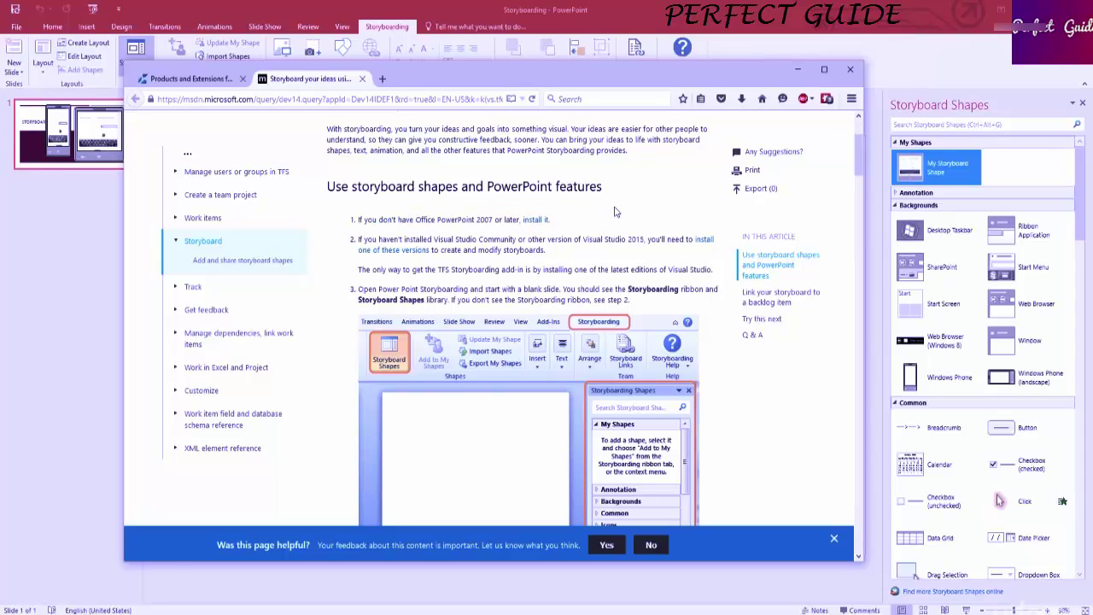